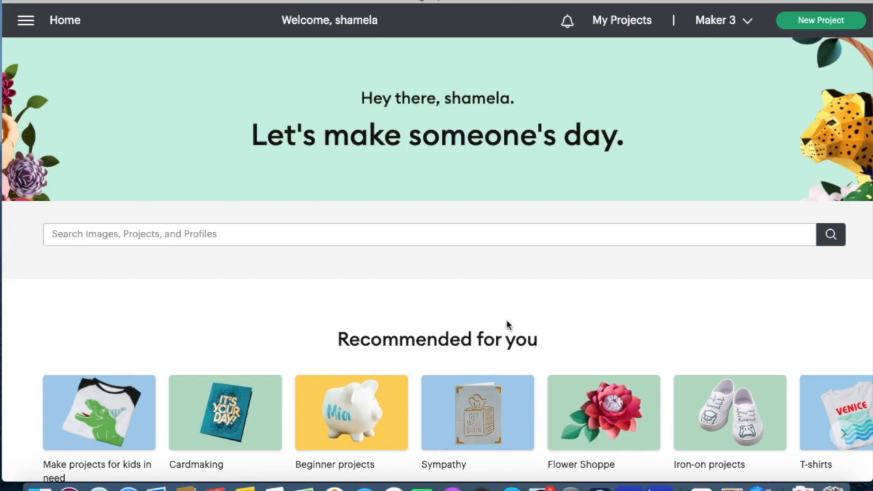
- Enter the community member's full name in the Home search bar, fixing a typo
scroll(506, 325, down, 5)
scroll(507, 325, down, 3)
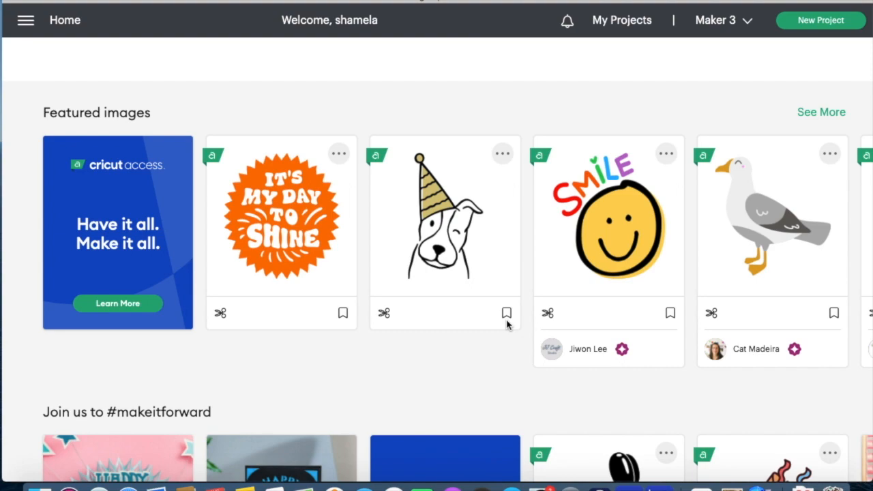
scroll(506, 326, up, 4)
scroll(506, 326, up, 1)
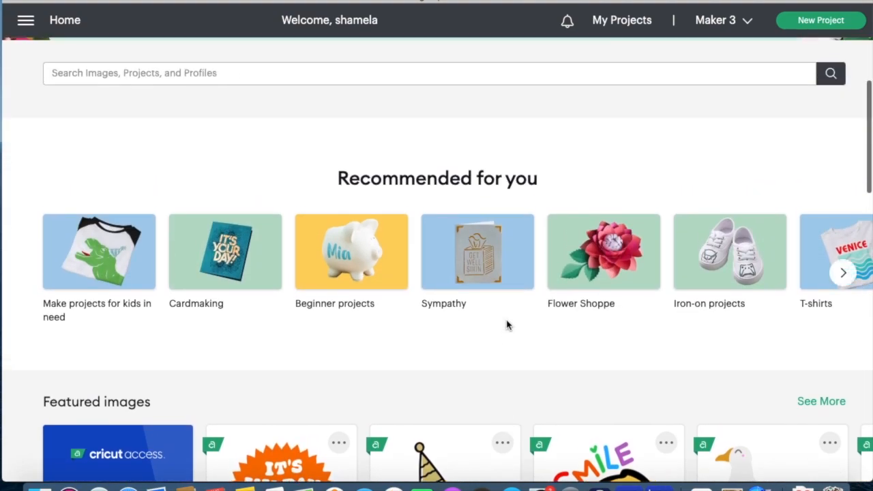
scroll(506, 325, up, 2)
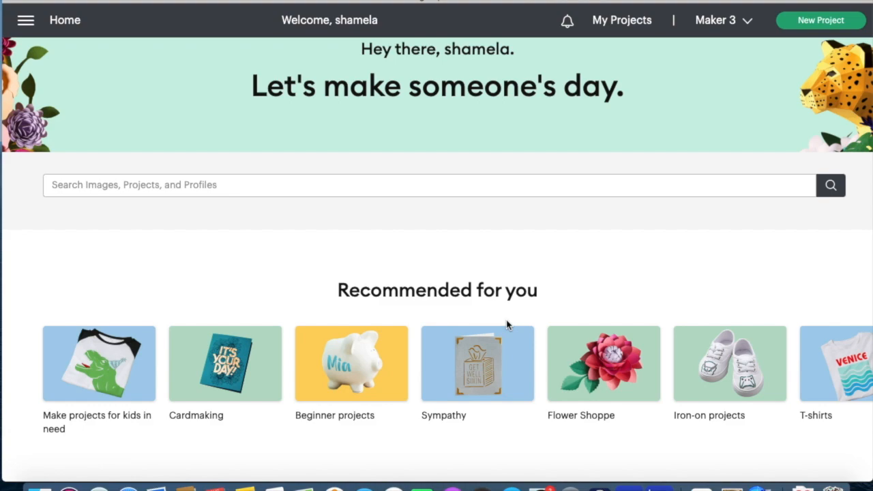
click(448, 183)
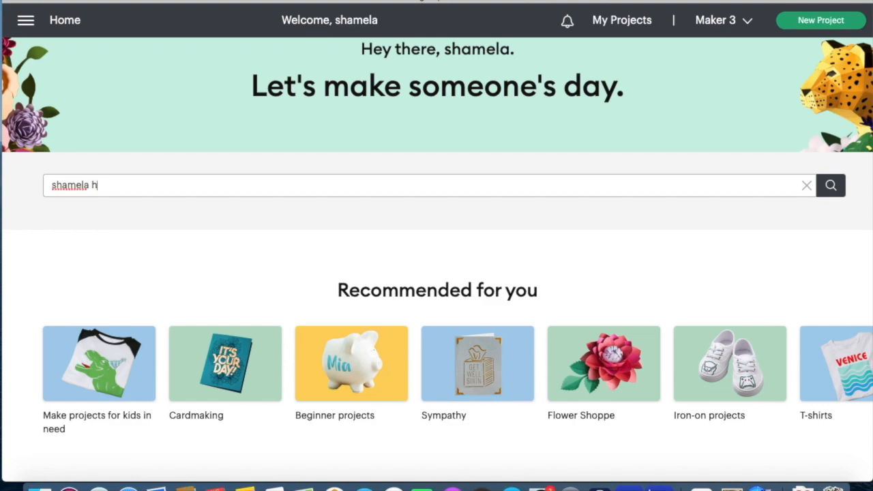
- Run the search and open the matching profile under Community Members
click(823, 193)
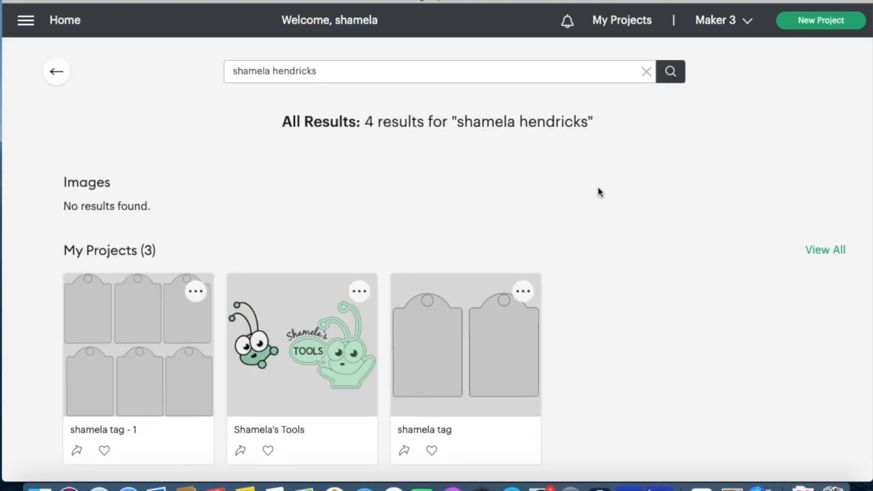
scroll(598, 193, down, 3)
scroll(598, 192, down, 1)
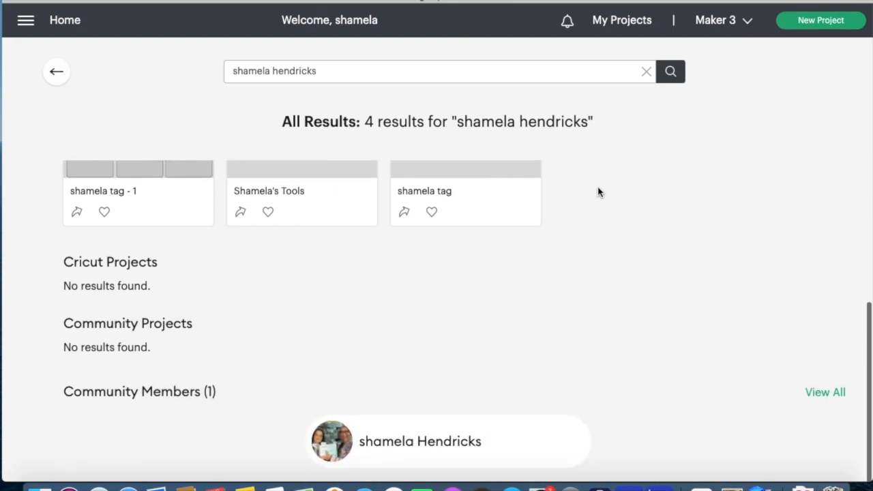
click(332, 451)
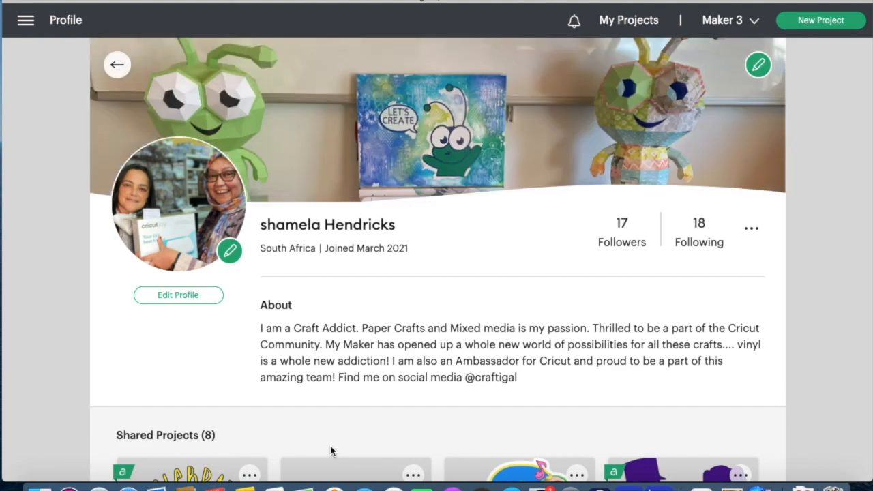
- Use the main navigation menu to switch from the profile to a blank, untitled canvas
click(27, 20)
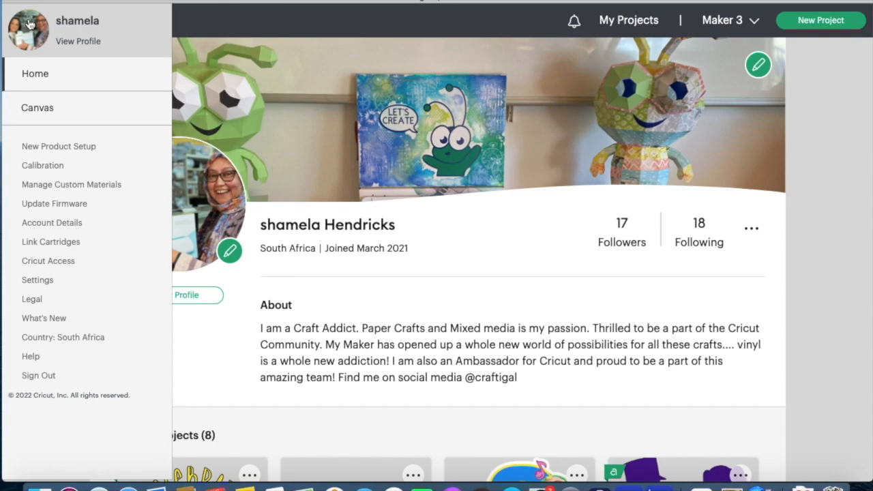
click(222, 49)
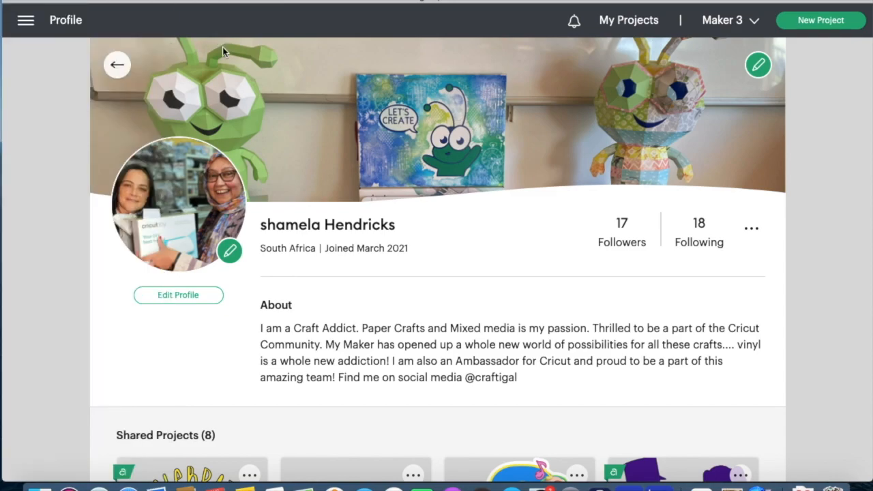
click(26, 21)
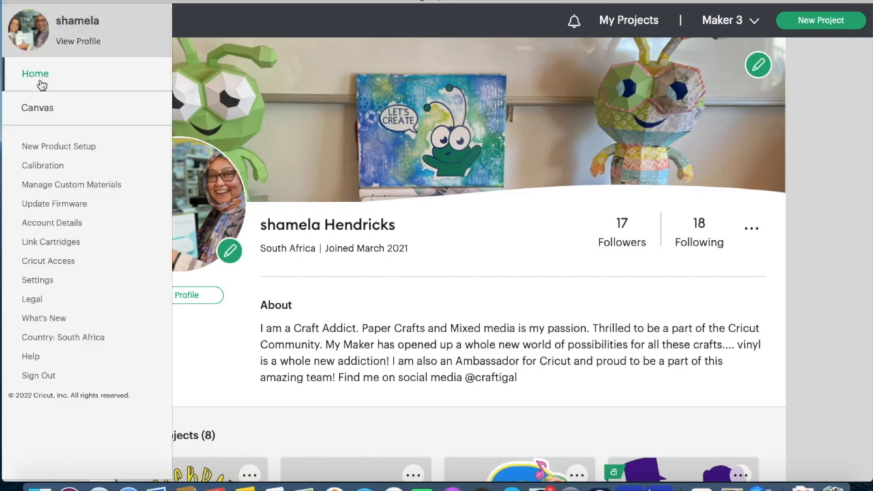
click(38, 107)
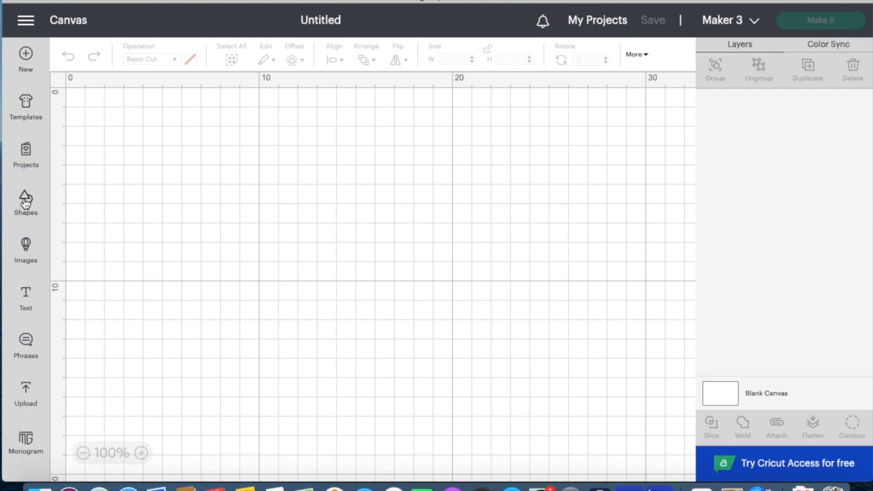
- Search the Projects panel for 'birthday card'
click(28, 160)
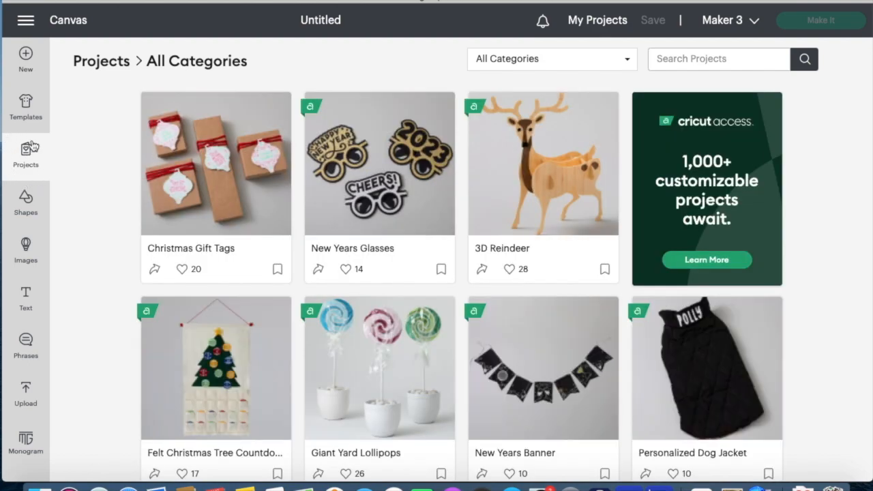
click(674, 61)
text(birthda)
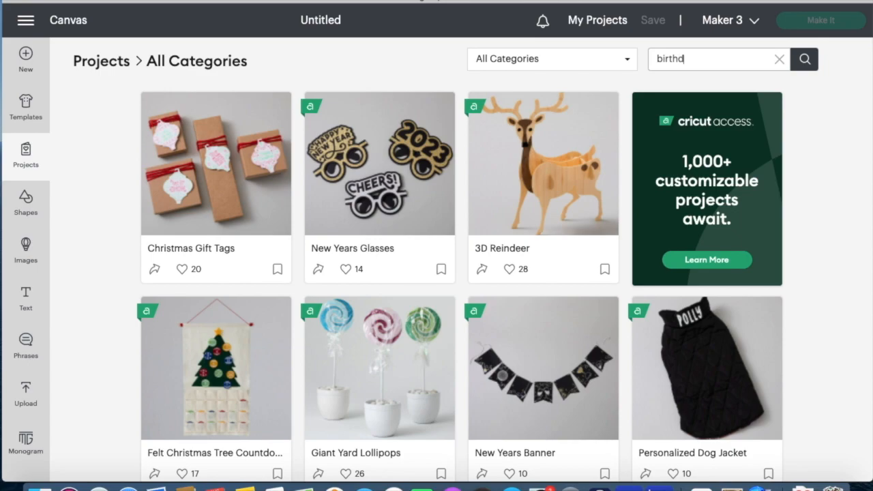
text(y card)
click(809, 63)
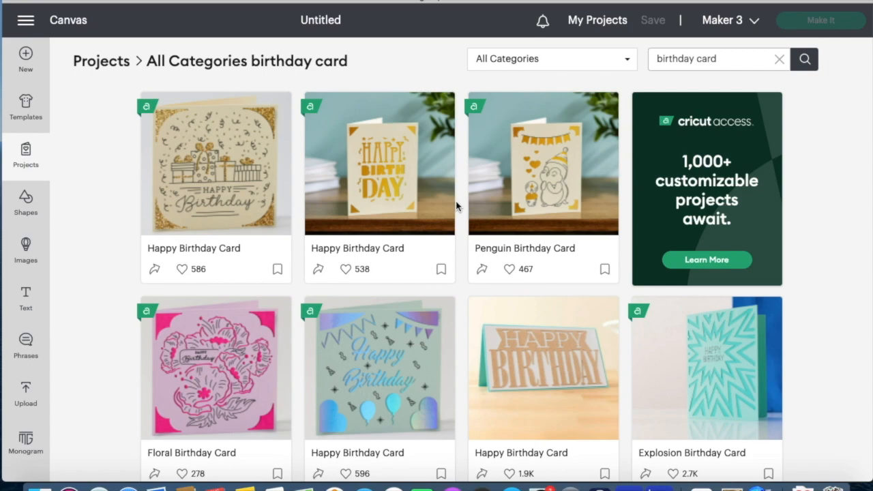
- Scroll through the birthday card results down to the Birthday Queen Card
scroll(405, 204, down, 3)
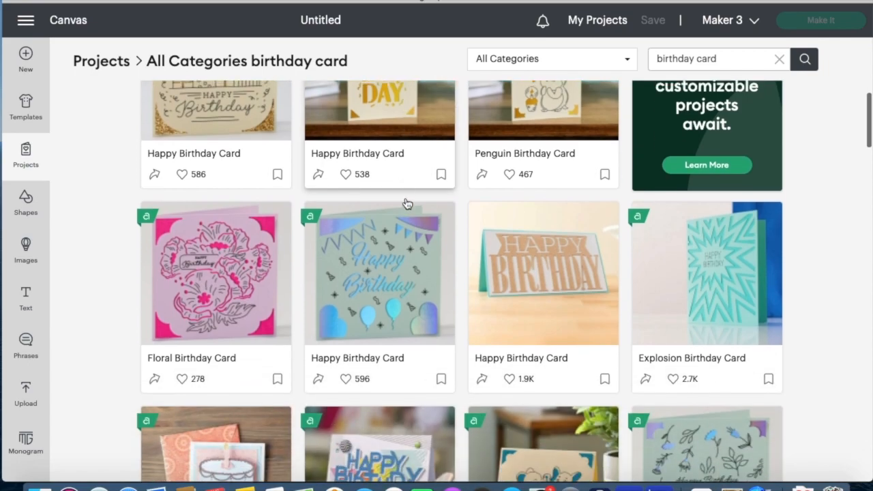
scroll(406, 203, down, 3)
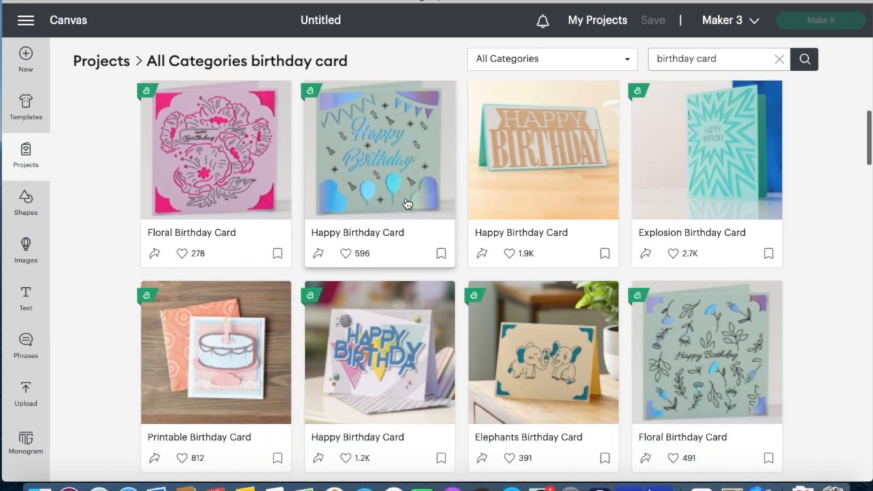
scroll(406, 203, down, 4)
scroll(405, 203, down, 1)
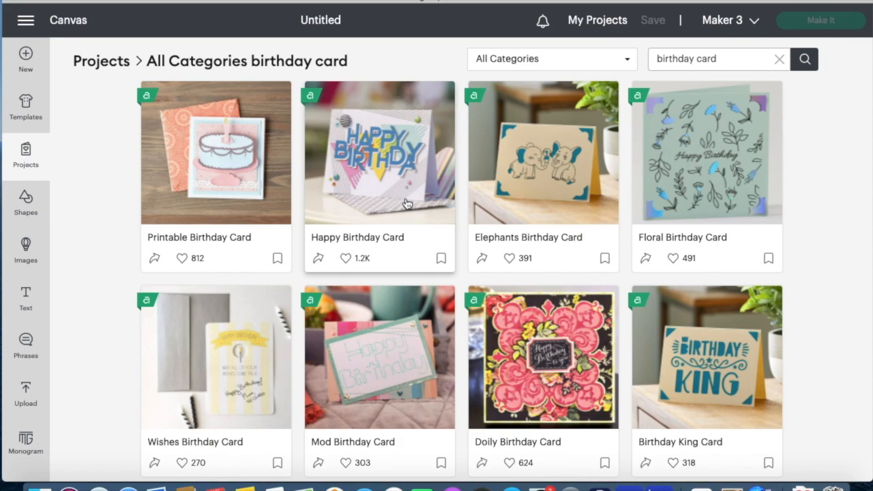
scroll(406, 203, down, 5)
scroll(406, 204, down, 3)
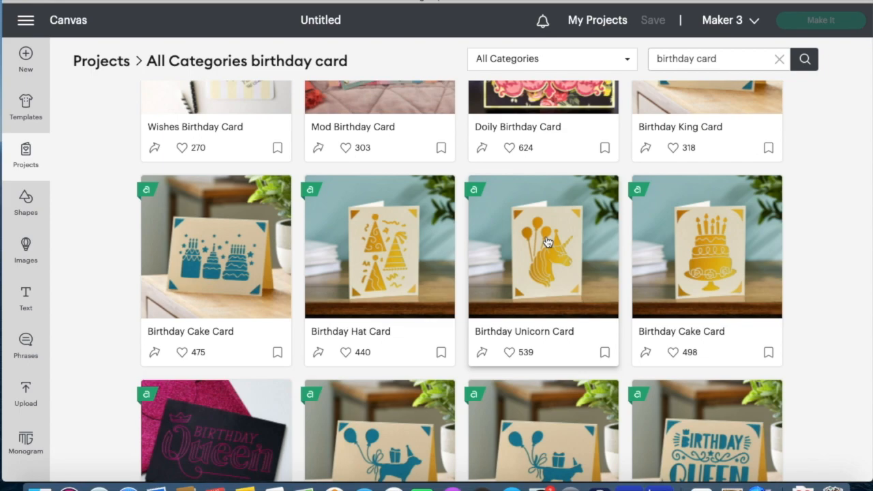
scroll(547, 242, down, 3)
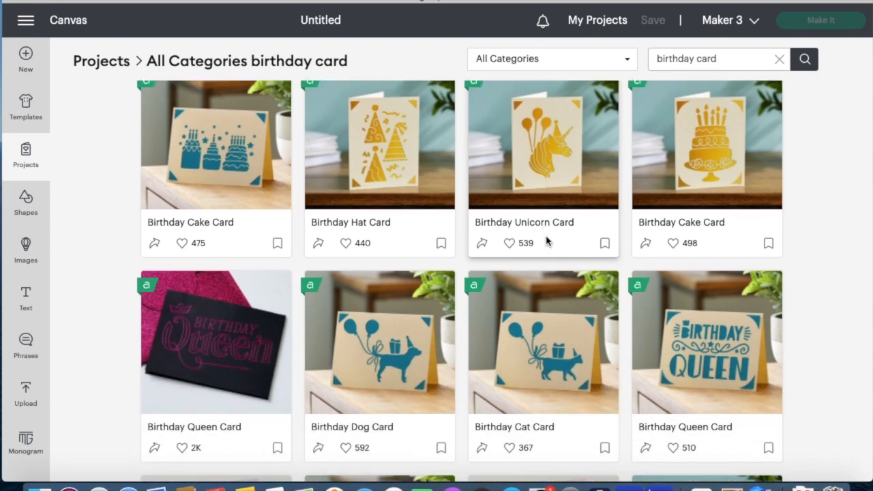
scroll(547, 242, down, 4)
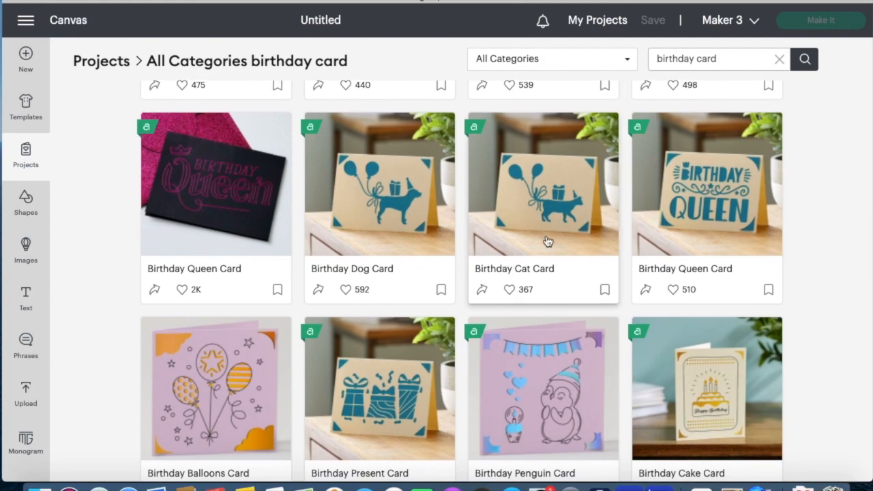
scroll(547, 241, down, 5)
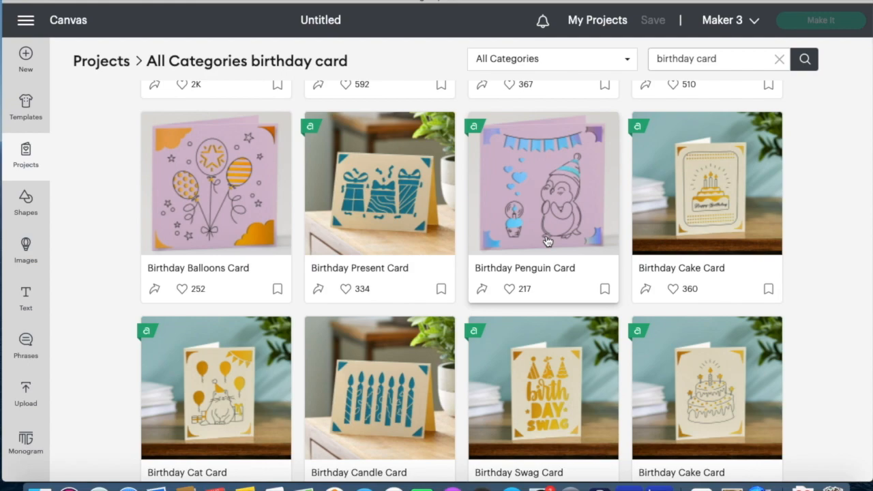
scroll(547, 241, down, 5)
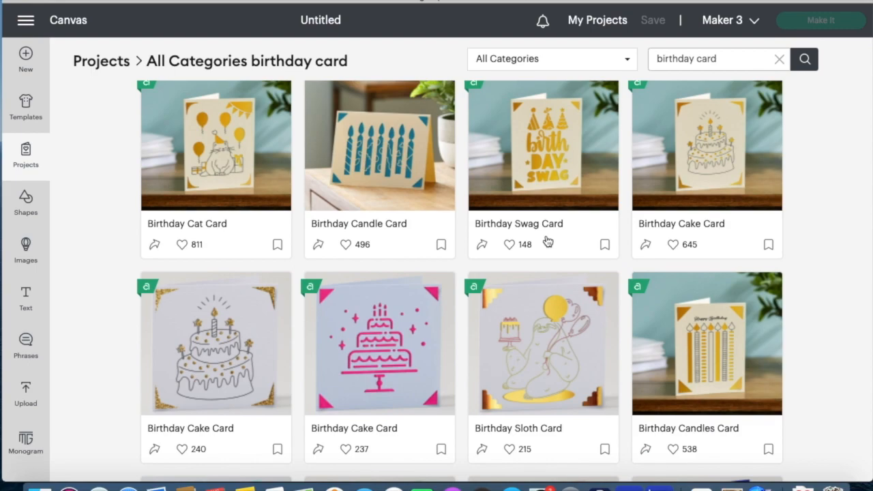
scroll(548, 242, down, 5)
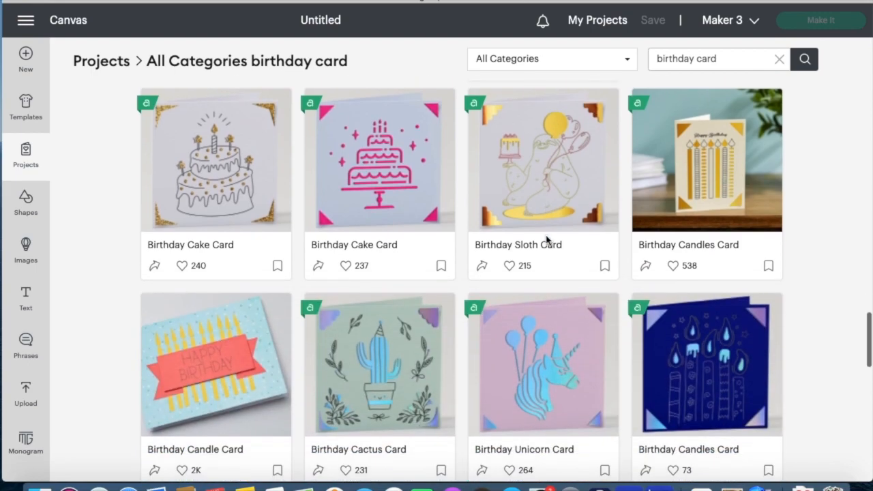
scroll(546, 238, down, 4)
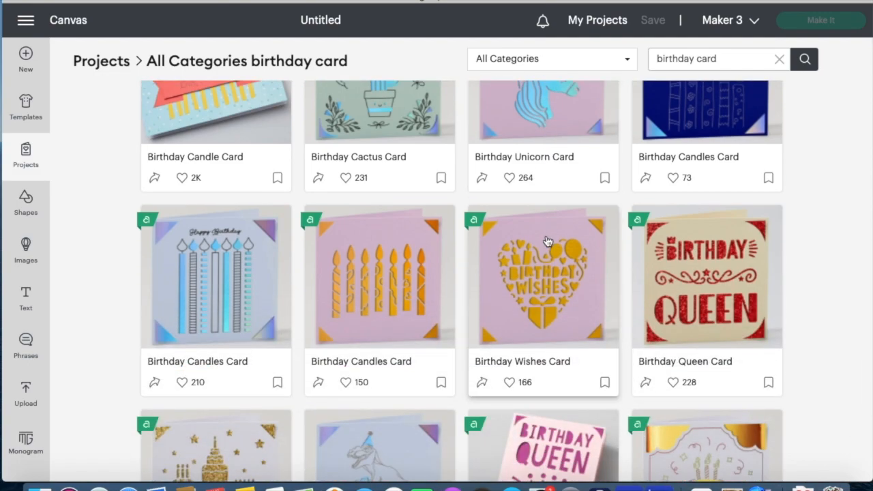
- Review the Birthday Queen Card's materials and steps, then open it with Customize
click(719, 253)
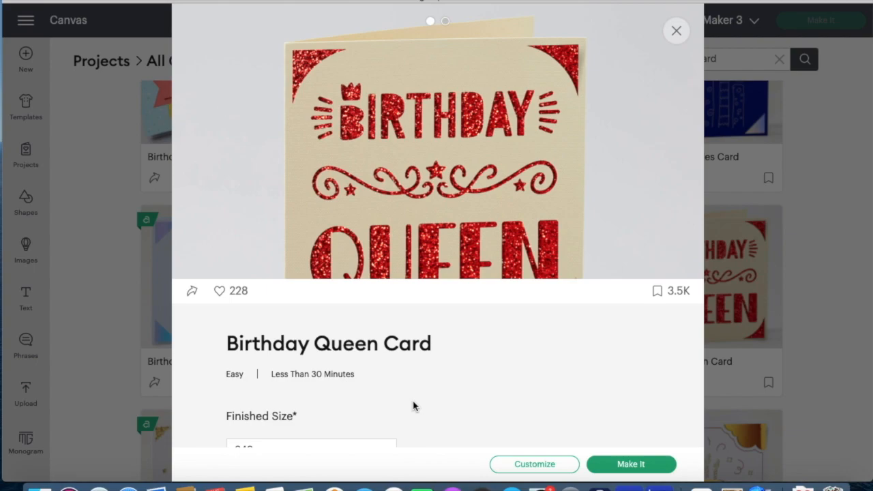
scroll(413, 406, down, 2)
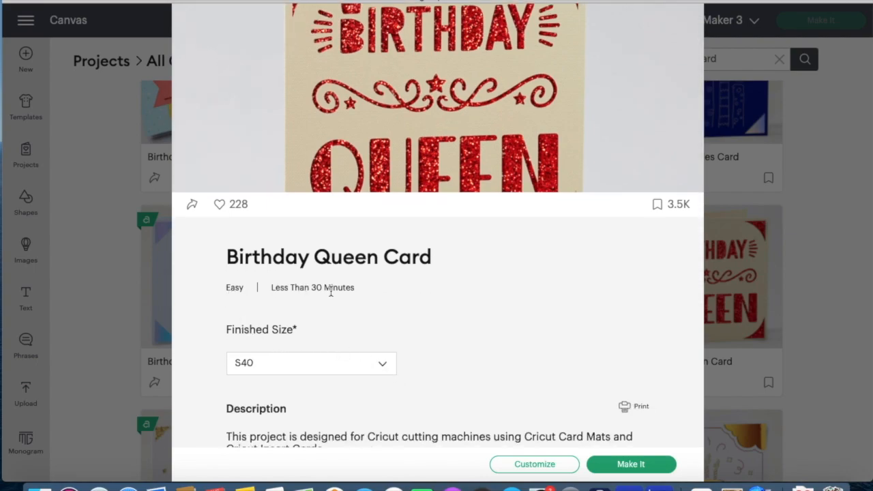
scroll(331, 291, down, 5)
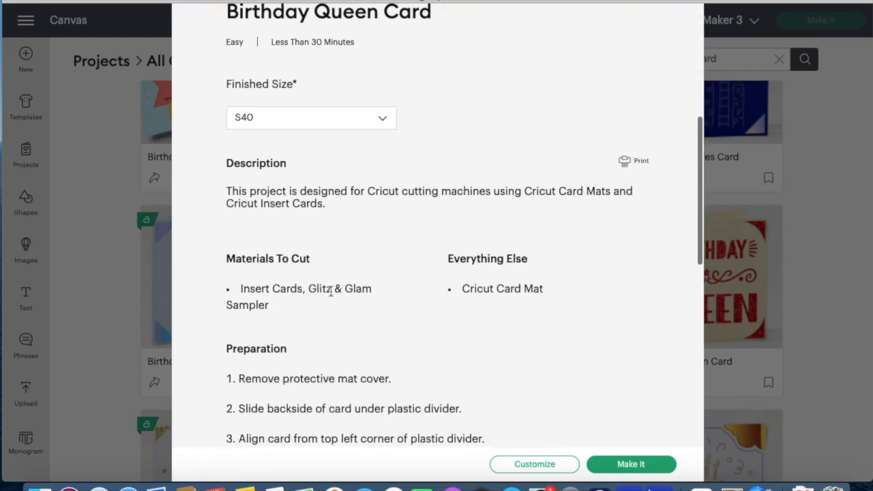
scroll(331, 293, down, 3)
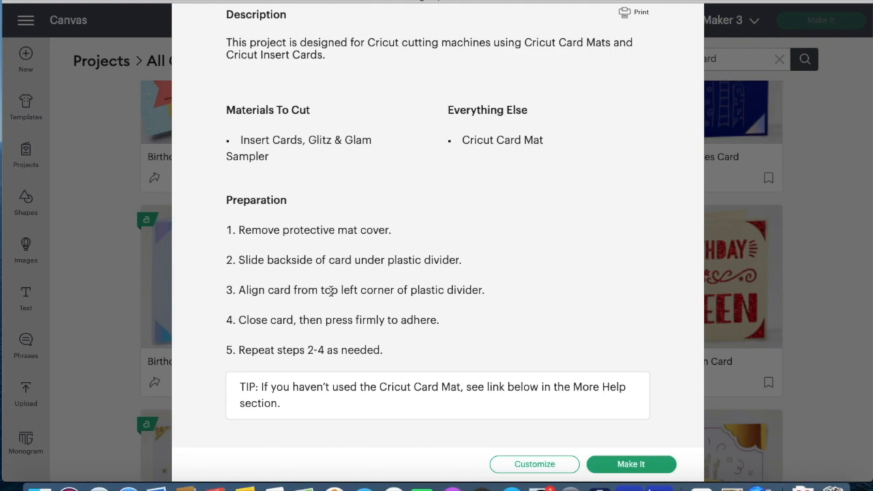
click(515, 470)
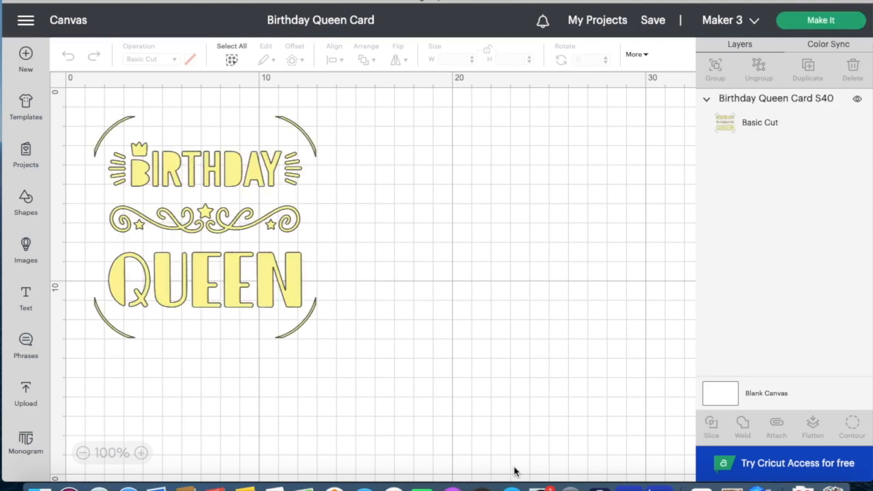
- Drag the Birthday Queen design to the centre of the canvas
drag(248, 302, 434, 323)
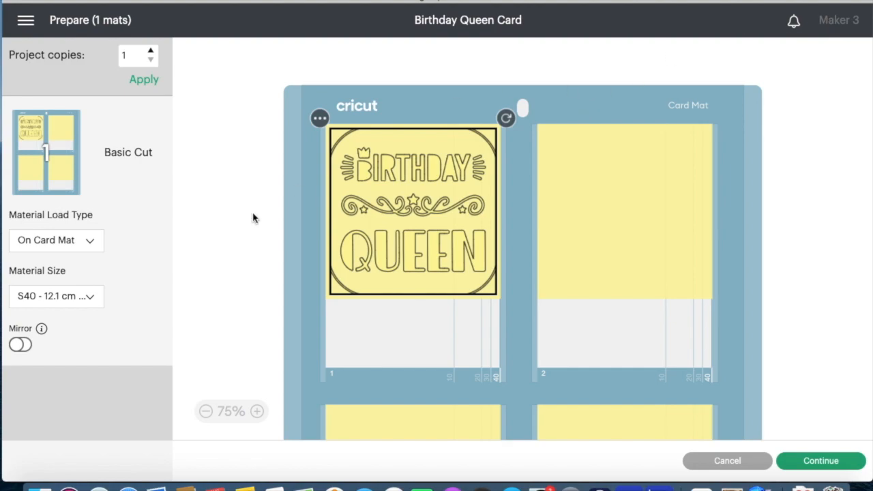
- Set Material Load Type to On Mat, then cancel back to the canvas
click(91, 243)
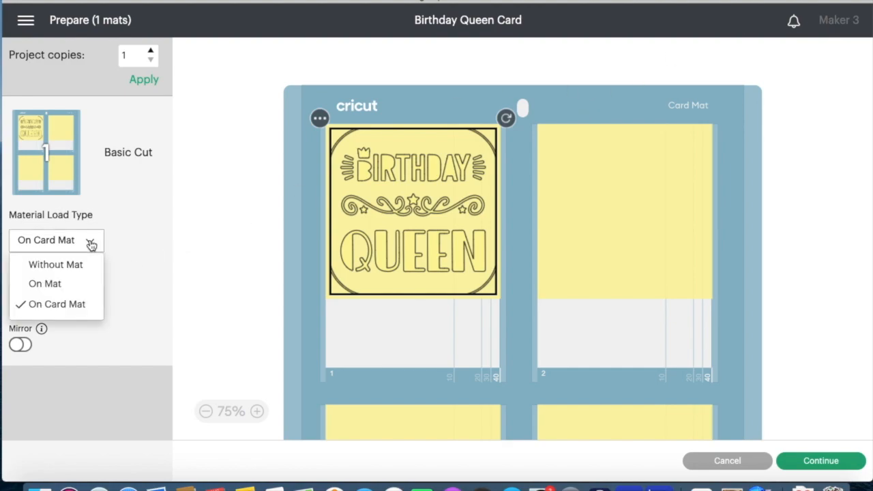
click(53, 285)
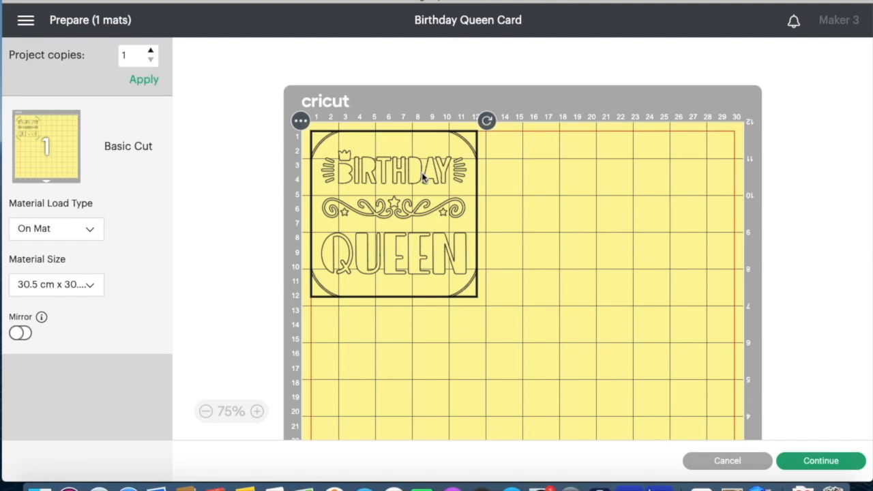
click(709, 469)
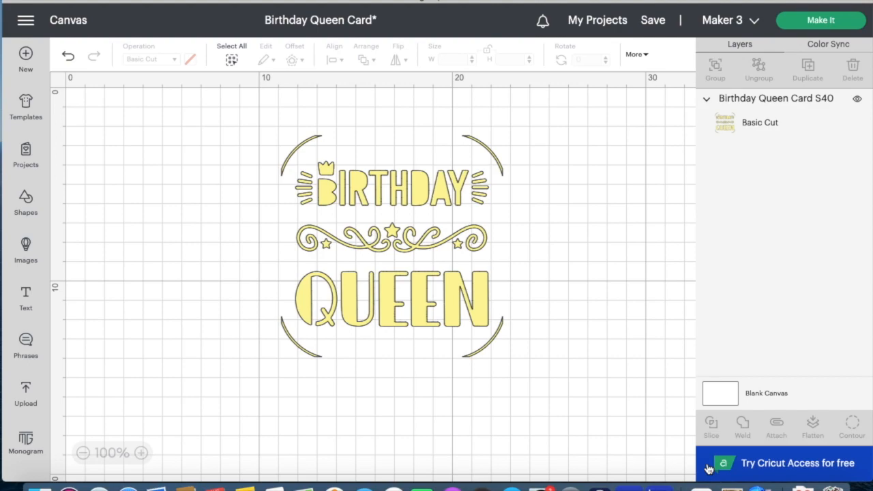
- Hide the Birthday Queen layer and add a 5.08 cm square from Shapes
click(430, 273)
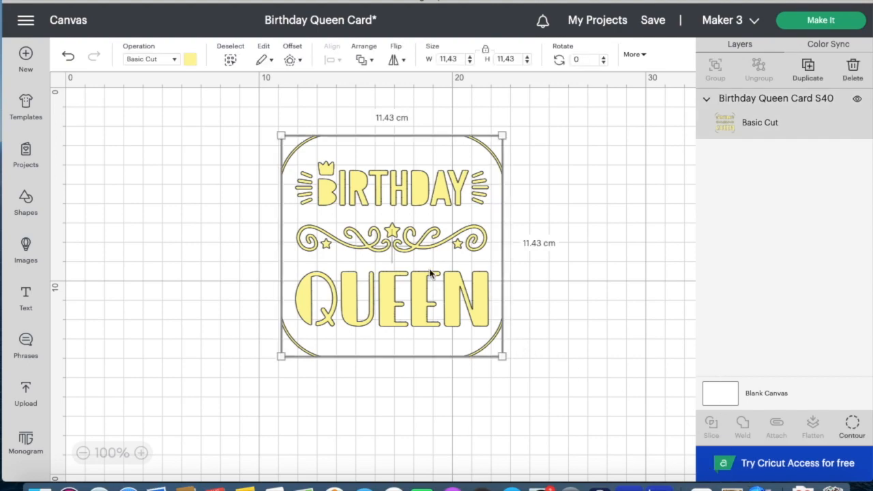
click(858, 100)
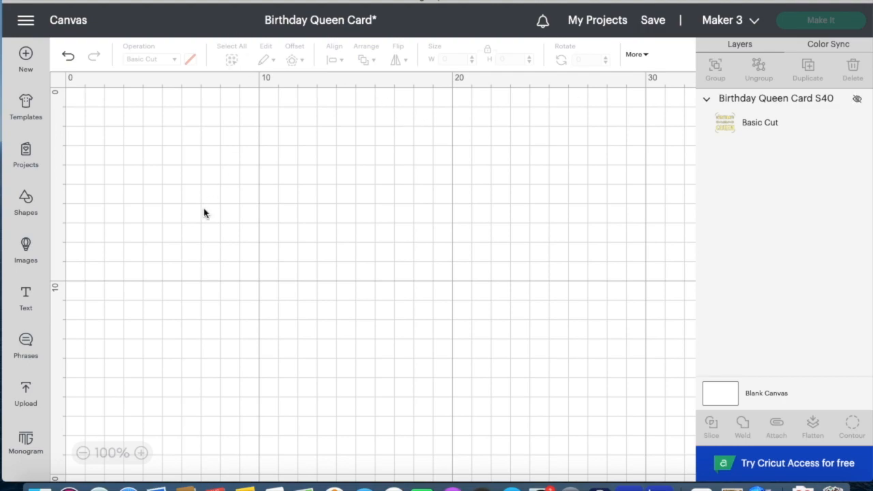
click(25, 204)
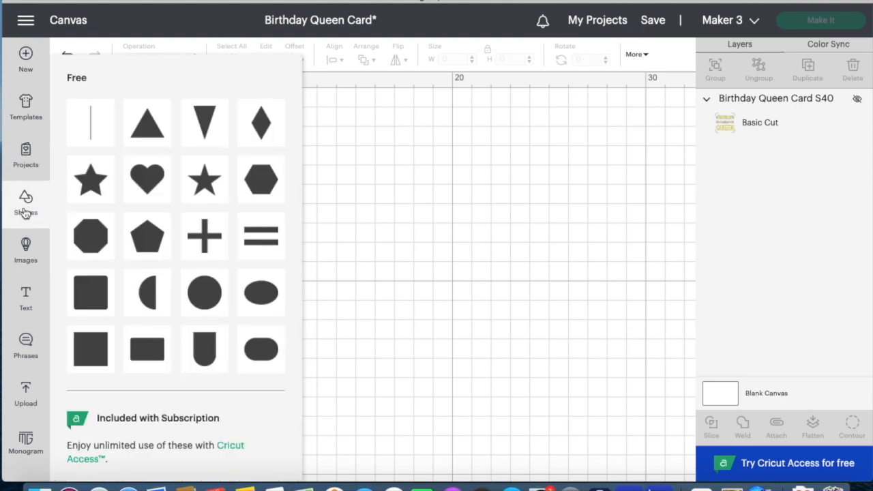
click(99, 303)
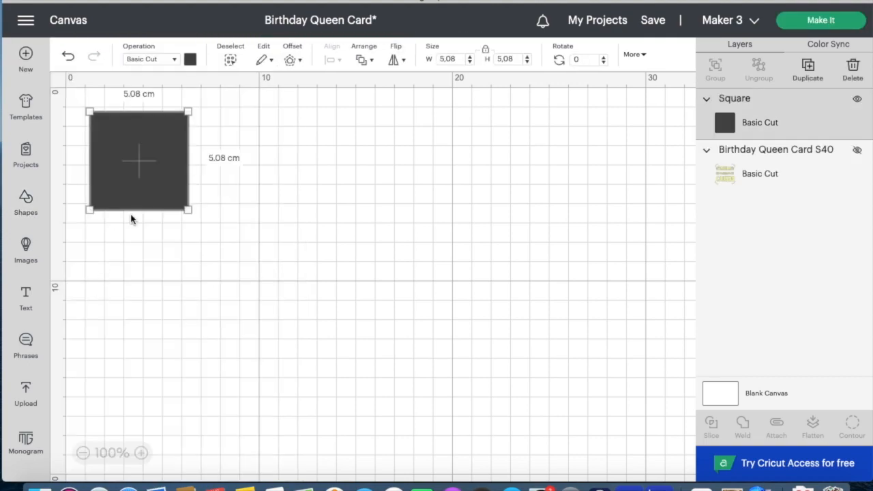
- Colour the square light grey and move it toward the canvas middle
drag(143, 189, 228, 212)
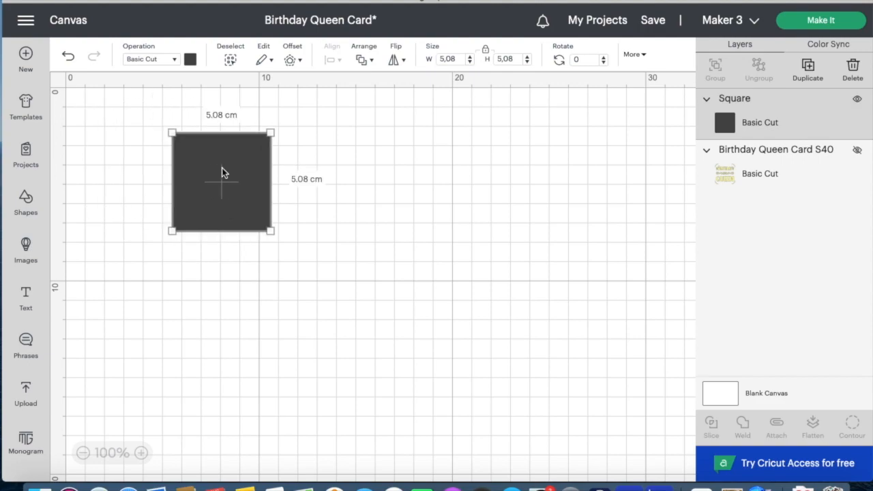
click(191, 61)
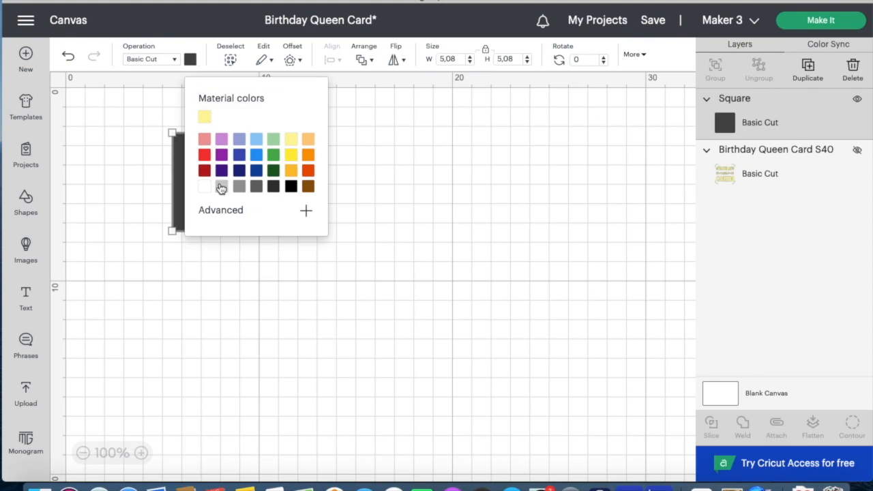
click(222, 186)
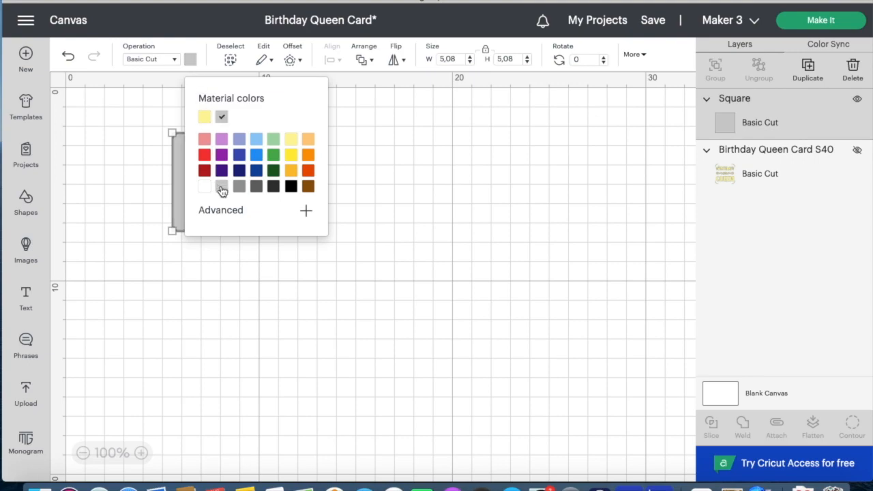
click(330, 300)
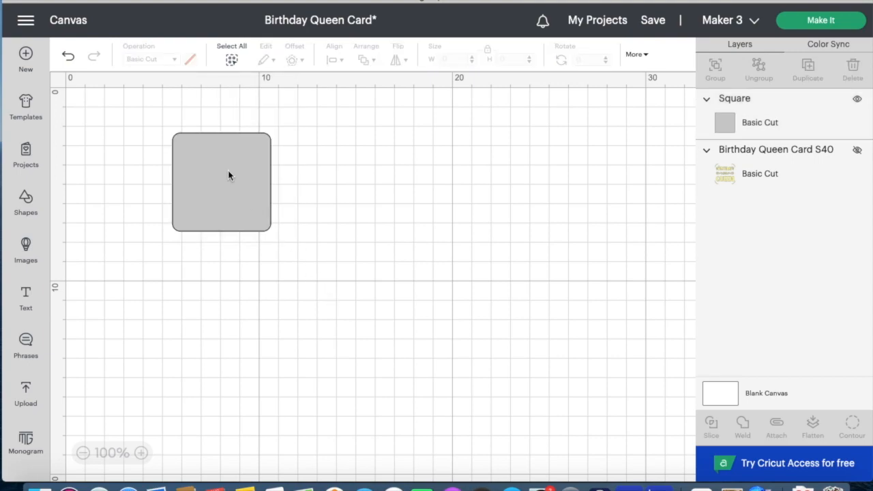
drag(229, 176, 310, 215)
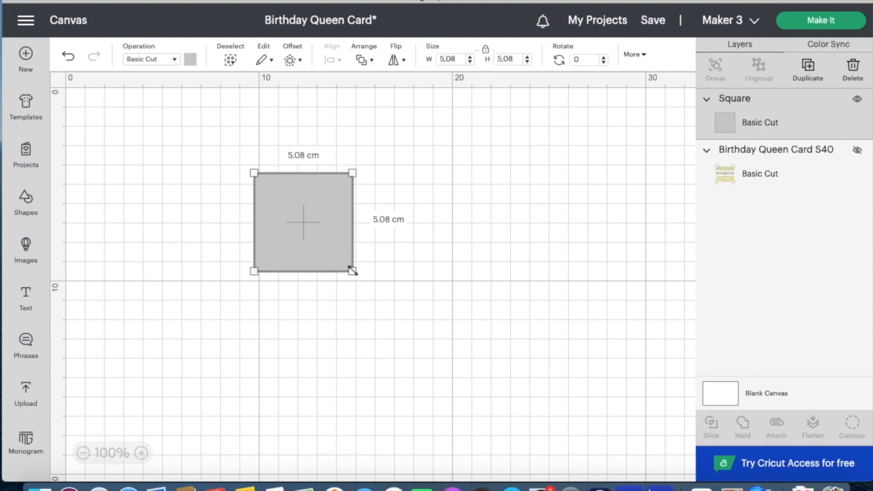
- Unlock proportions, size the square to 25.5 × 15 cm, and place it upper left
drag(352, 272, 416, 283)
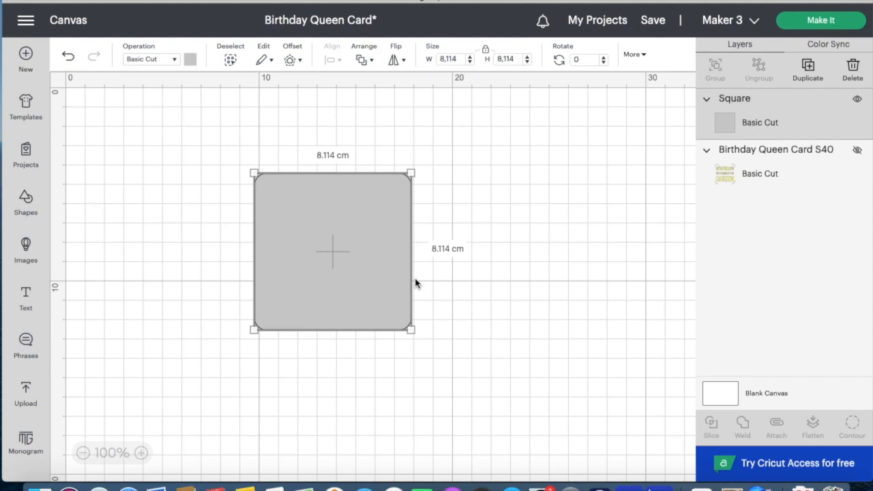
click(488, 53)
click(457, 58)
key(BackSpace)
key(BackSpace)
key(BackSpace)
key(BackSpace)
key(BackSpace)
text(25.5)
key(Tab)
text(1)
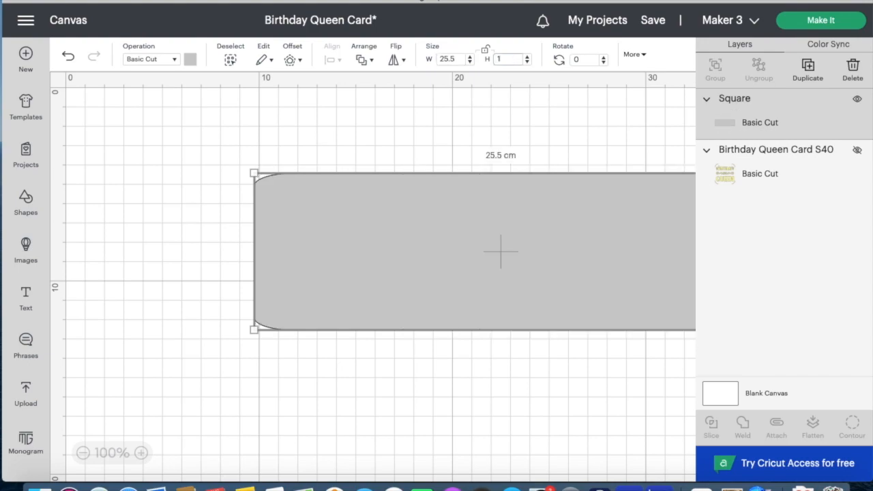
text(5)
key(Return)
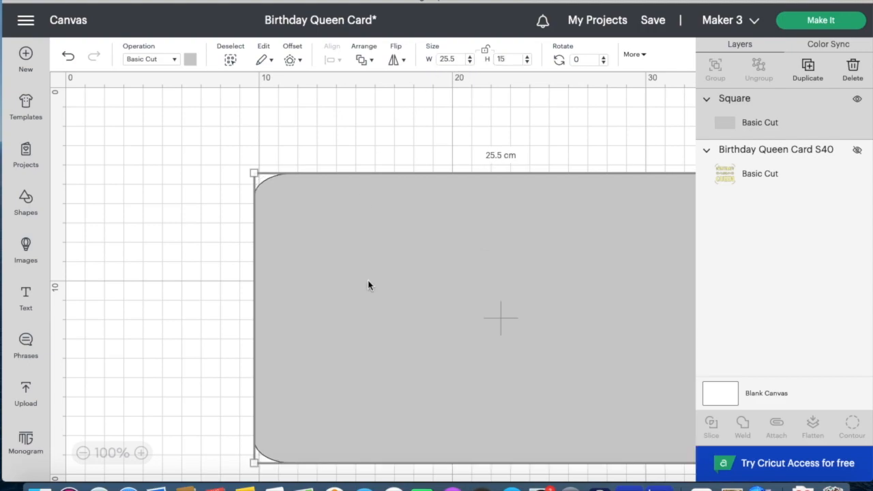
drag(440, 398, 275, 354)
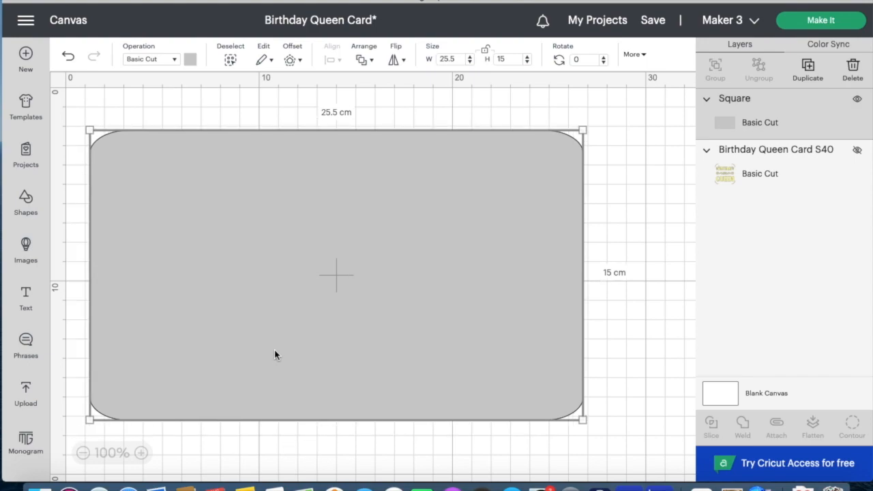
click(621, 332)
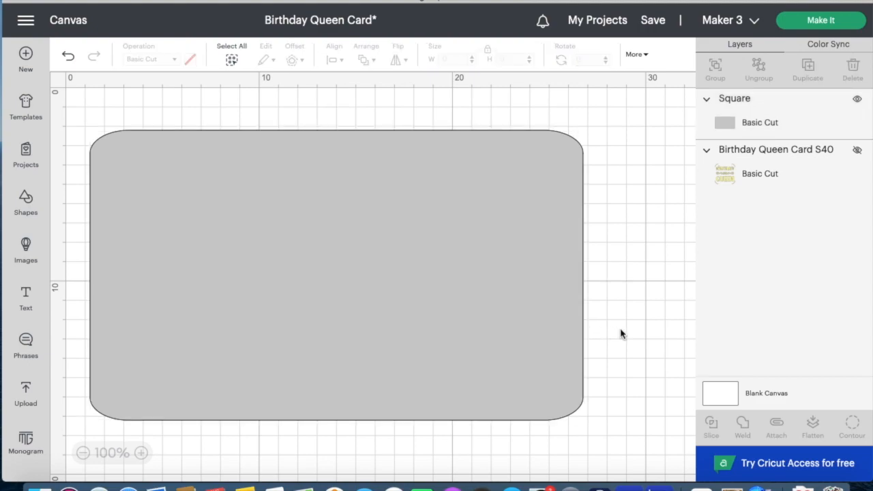
- Add a score line at the card's centre, set it to 15 cm, and select it with the card
click(30, 202)
click(82, 128)
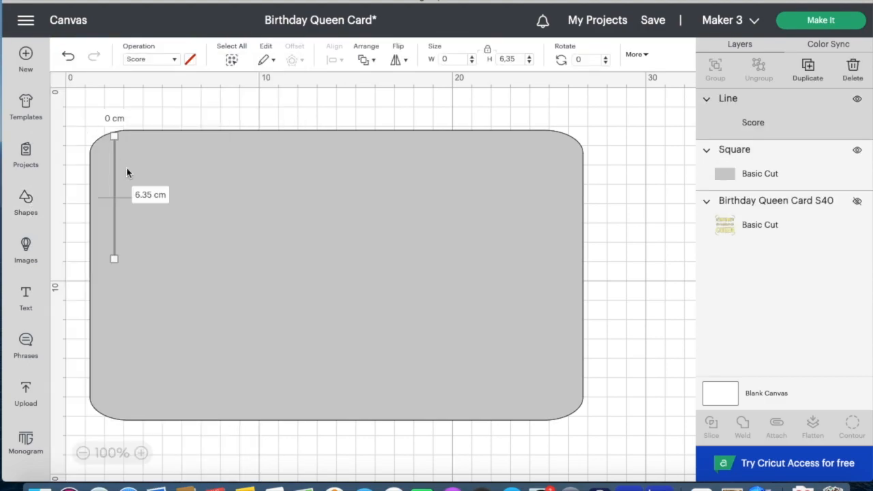
drag(114, 174, 345, 236)
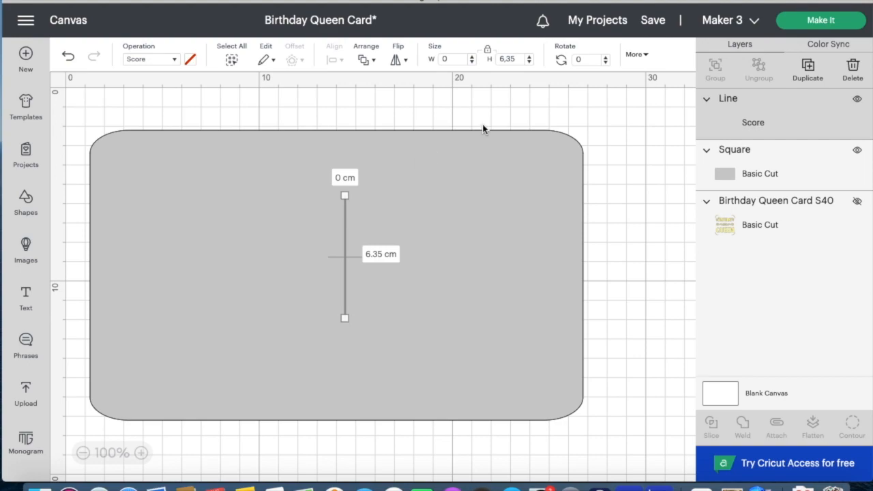
click(518, 59)
key(BackSpace)
key(BackSpace)
key(BackSpace)
key(BackSpace)
text(15)
key(Return)
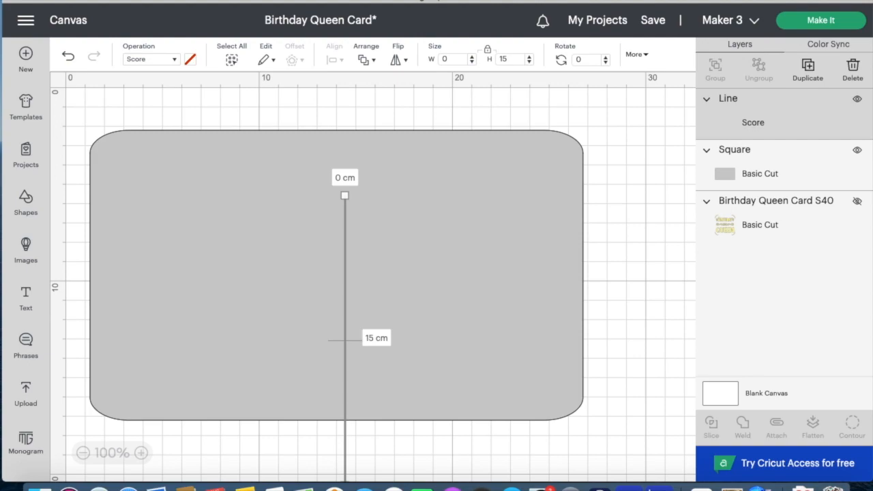
shift+click(336, 308)
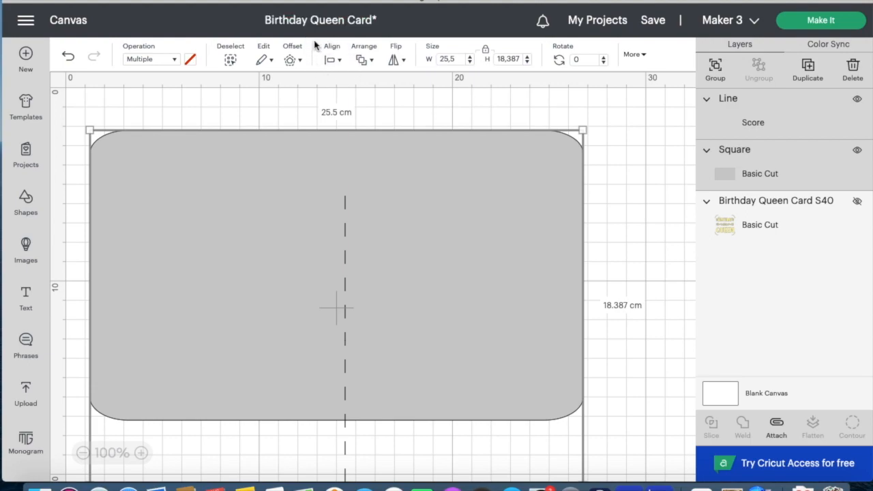
- Centre the score line on the gray rounded rectangle, group the two, and move the card base into place
click(338, 60)
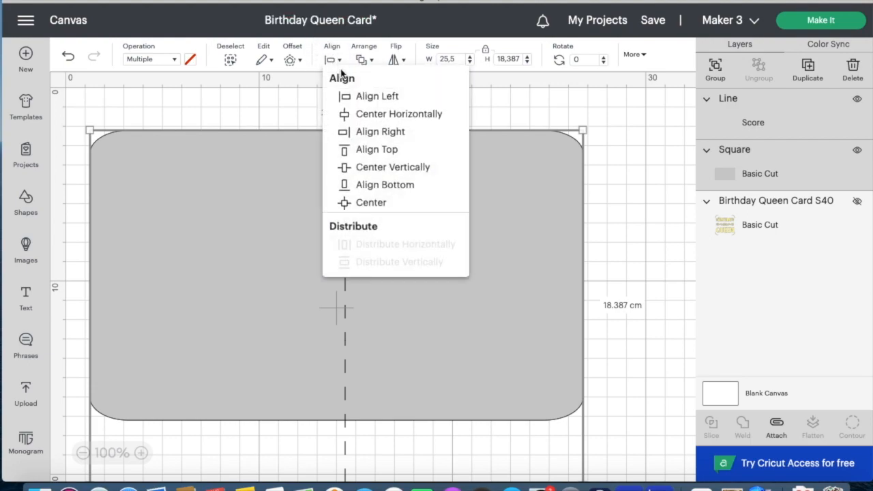
click(371, 213)
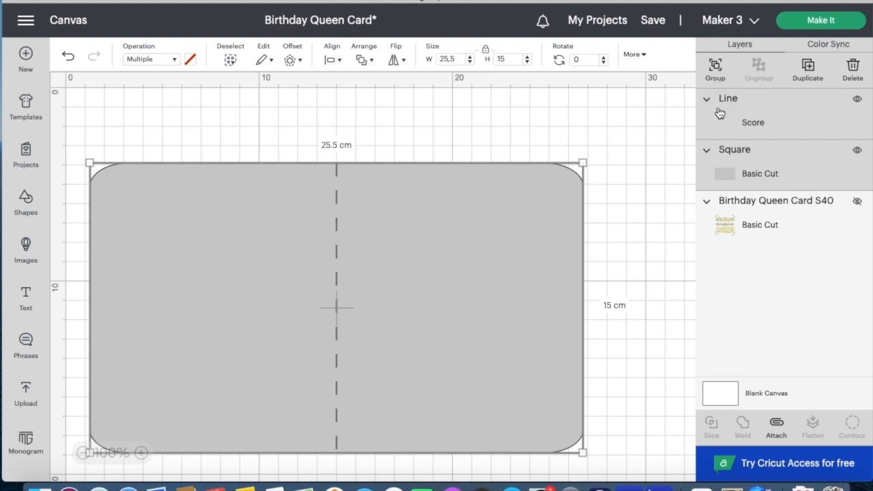
click(715, 69)
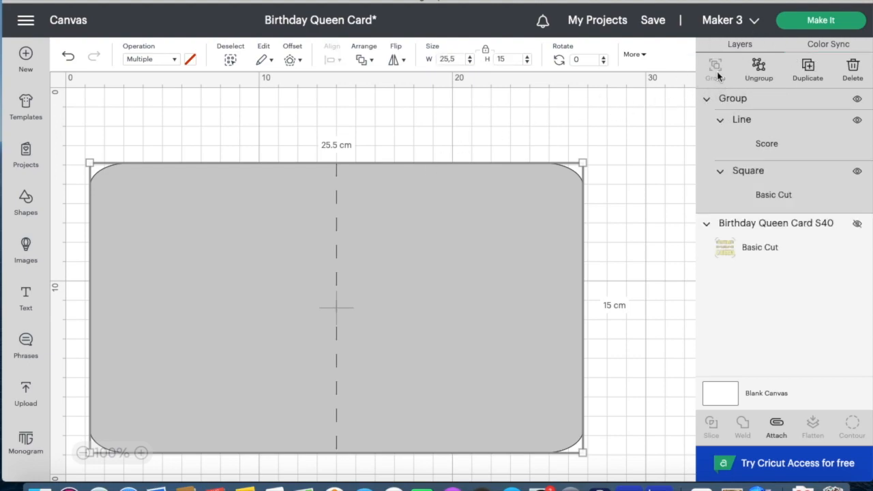
mouse_move(285, 295)
mouse_down()
mouse_move(215, 316)
mouse_move(271, 263)
mouse_move(301, 277)
mouse_move(255, 327)
mouse_move(232, 295)
mouse_move(290, 273)
mouse_move(307, 323)
mouse_move(290, 281)
mouse_up()
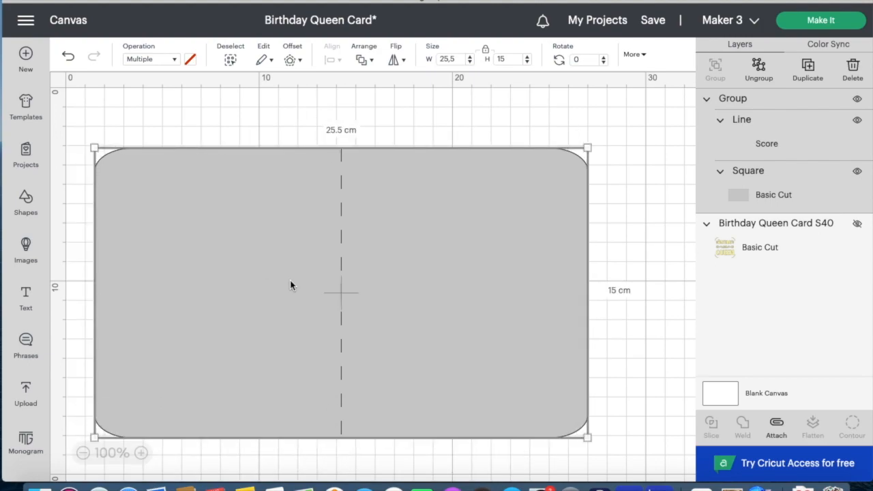
click(619, 318)
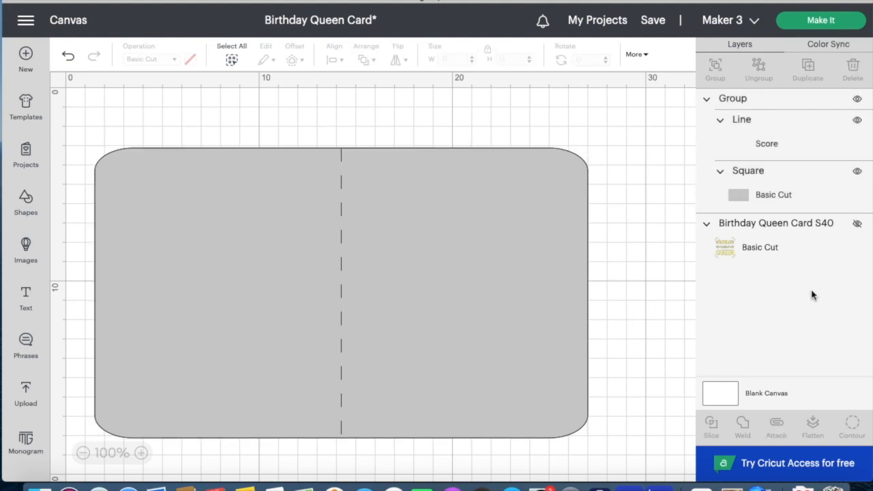
- Unhide the Birthday Queen layer and send the grouped card base to the back
click(857, 225)
click(437, 259)
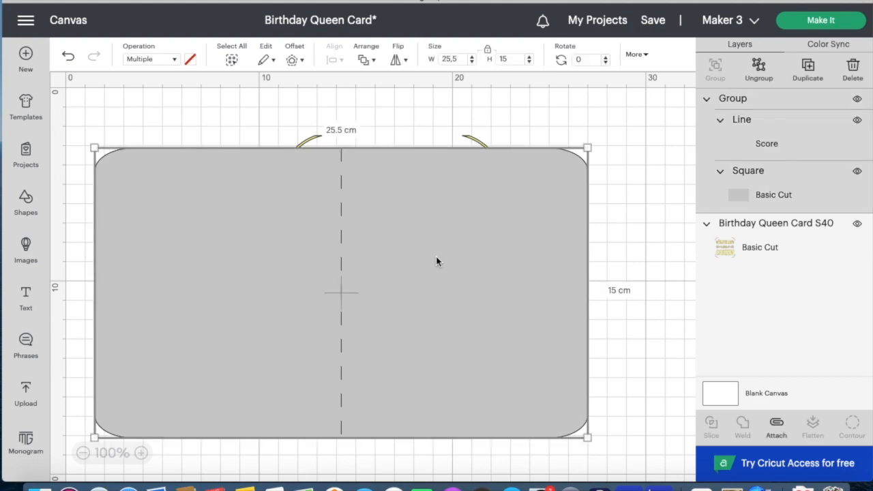
click(376, 61)
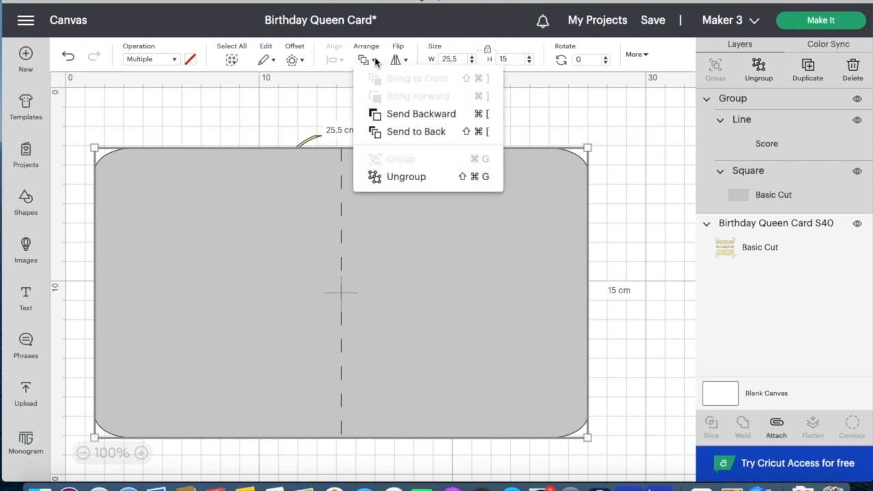
click(398, 133)
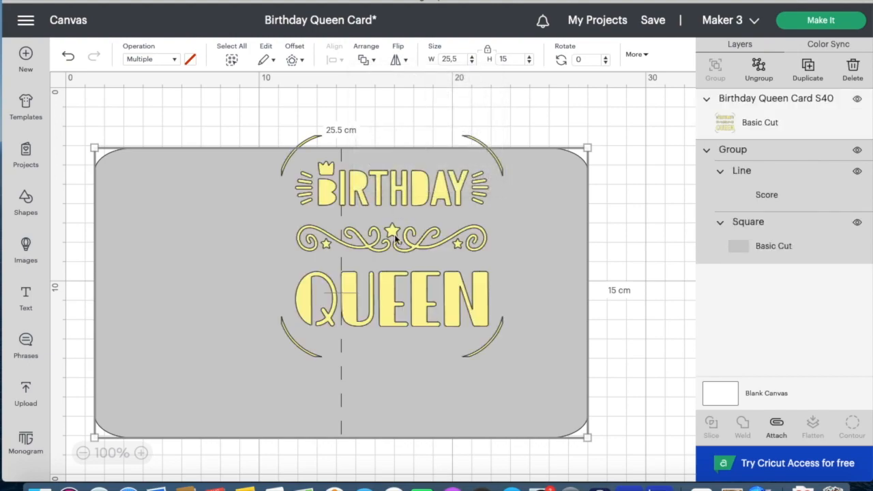
- Move the Birthday Queen design onto the card's right half and set the unlocked height to 14 cm
click(407, 257)
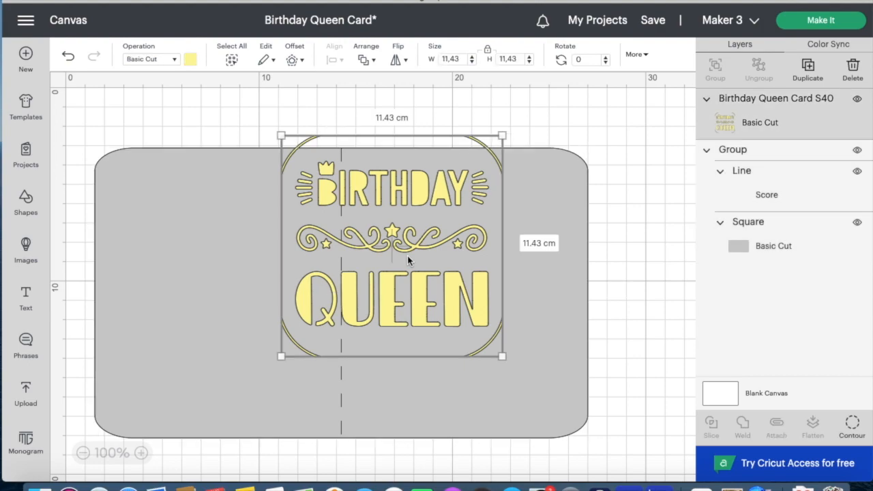
drag(407, 278, 478, 325)
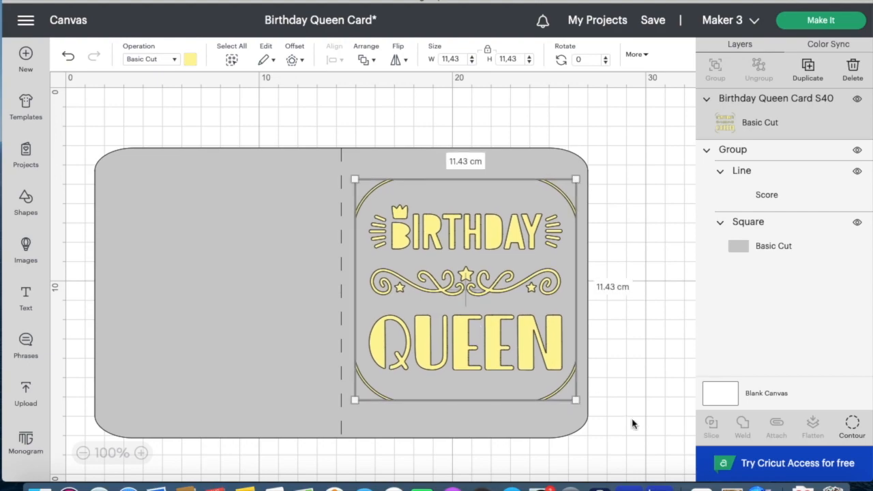
shift+click(470, 428)
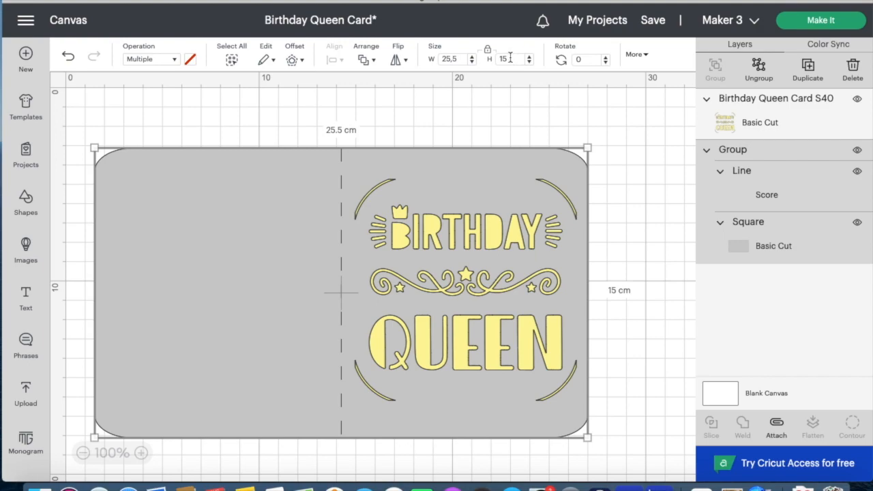
click(488, 52)
double_click(511, 60)
key(BackSpace)
text(14)
key(Return)
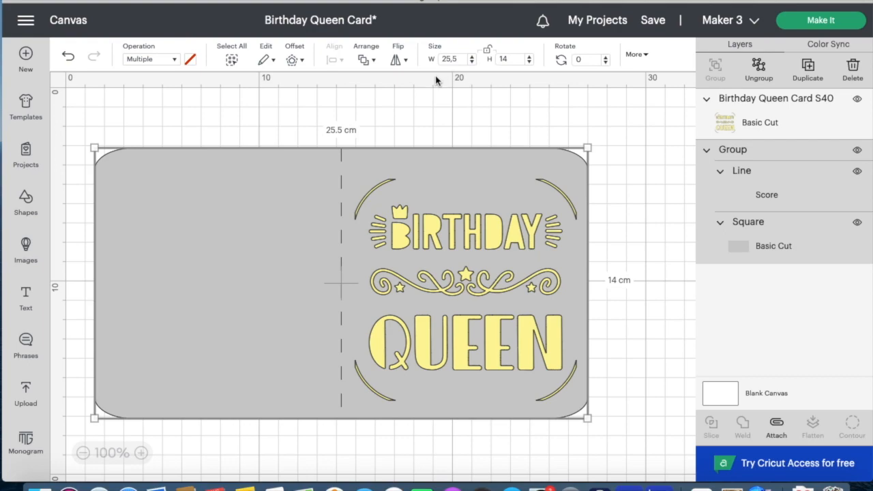
- Nudge the design slightly upward, then reduce the card height to 13.5 cm
click(489, 261)
drag(486, 252, 486, 252)
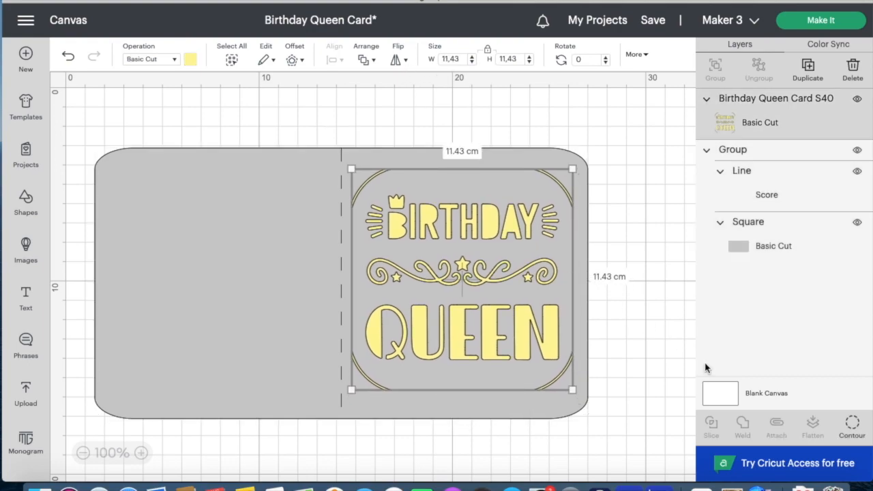
click(487, 49)
shift+click(268, 225)
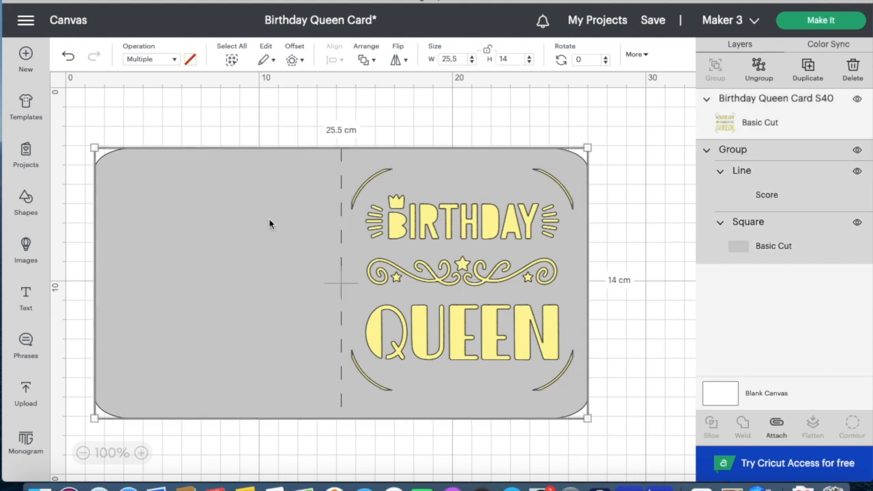
double_click(515, 58)
key(BackSpace)
text(3)
key(BackSpace)
text(13.5)
key(Return)
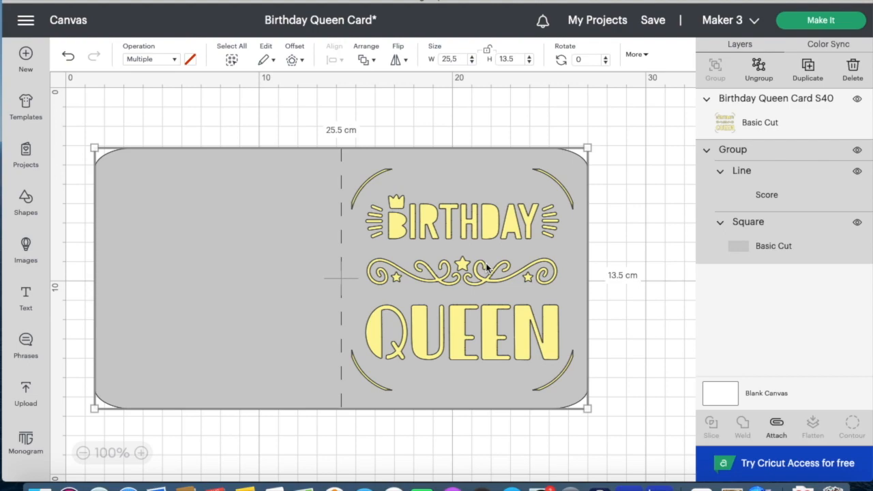
- Centre everything vertically, then shift the Birthday Queen design slightly right of the score line
key(ctrl+a)
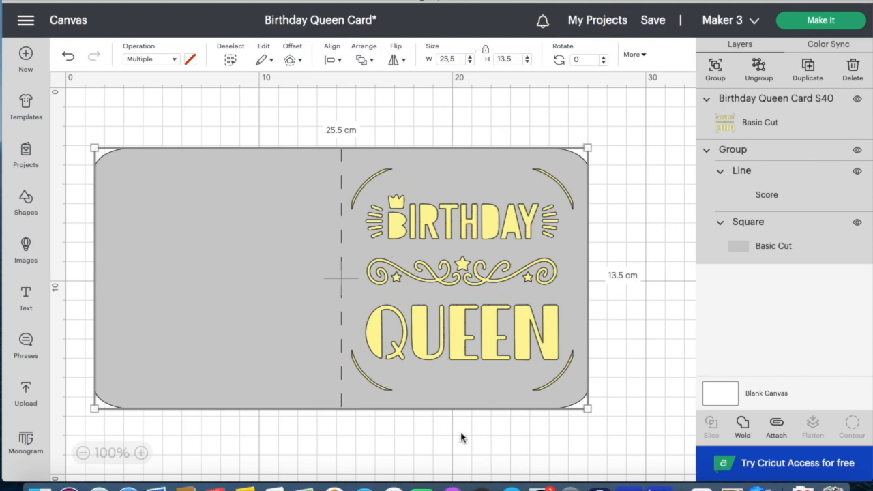
click(334, 60)
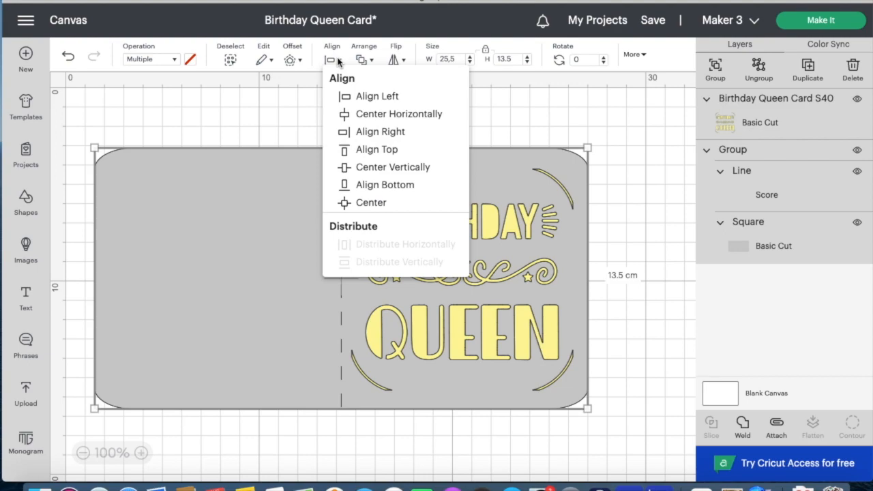
click(383, 172)
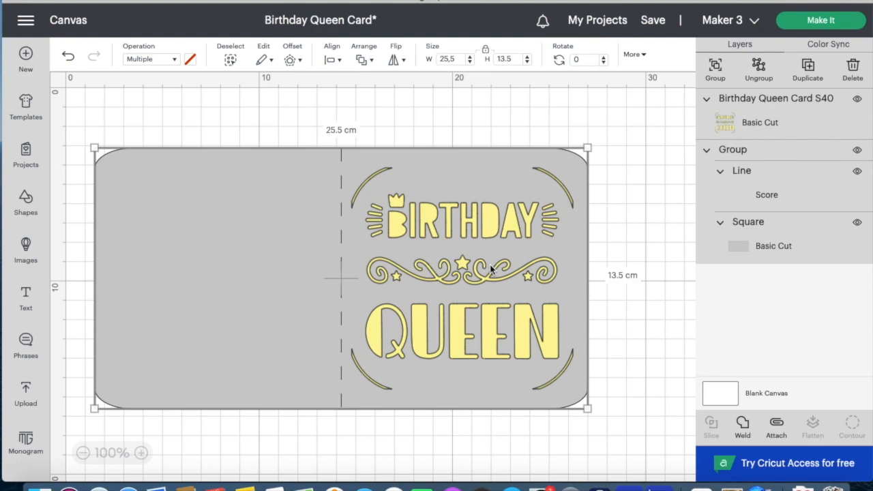
click(658, 306)
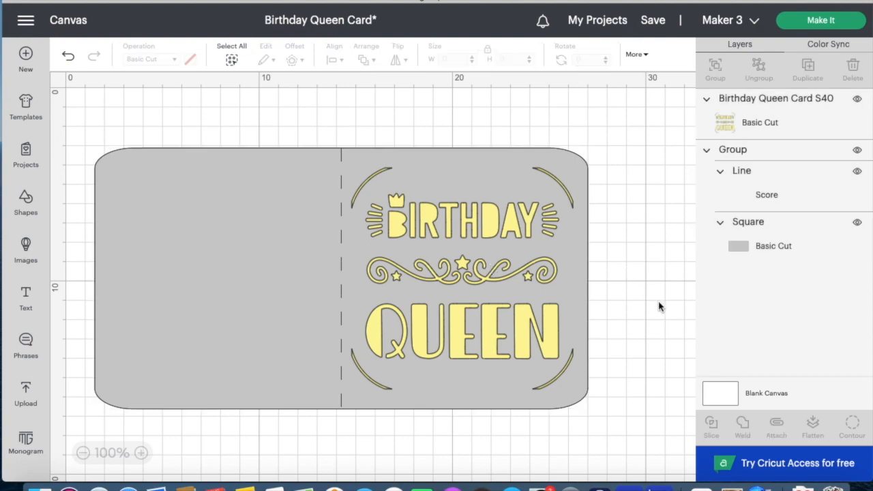
click(501, 311)
drag(500, 312, 500, 311)
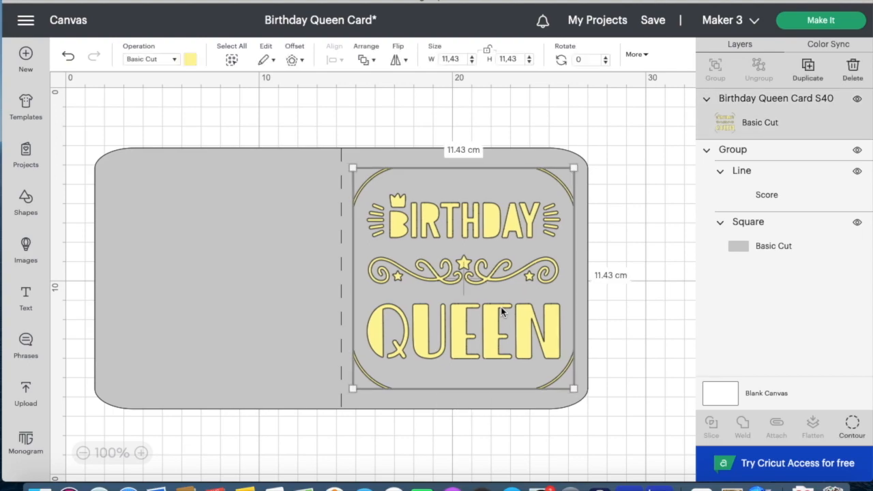
click(658, 326)
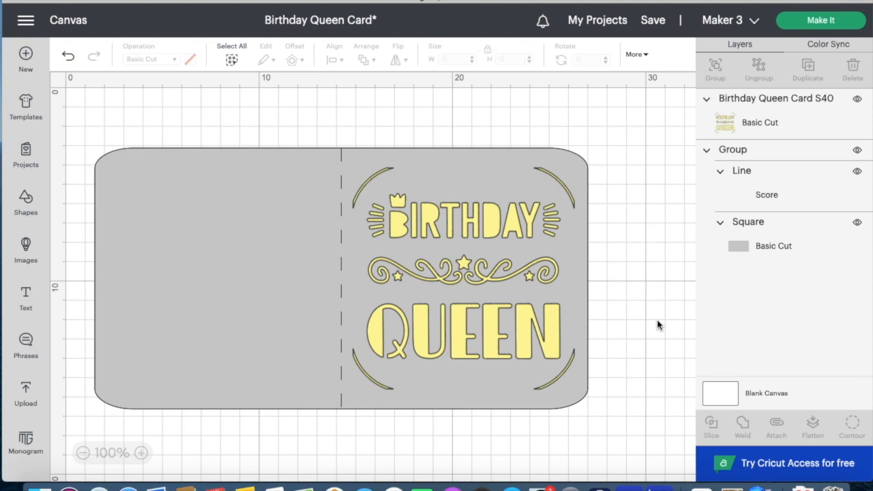
- Select all objects on the canvas with Ctrl+A
key(ctrl+a)
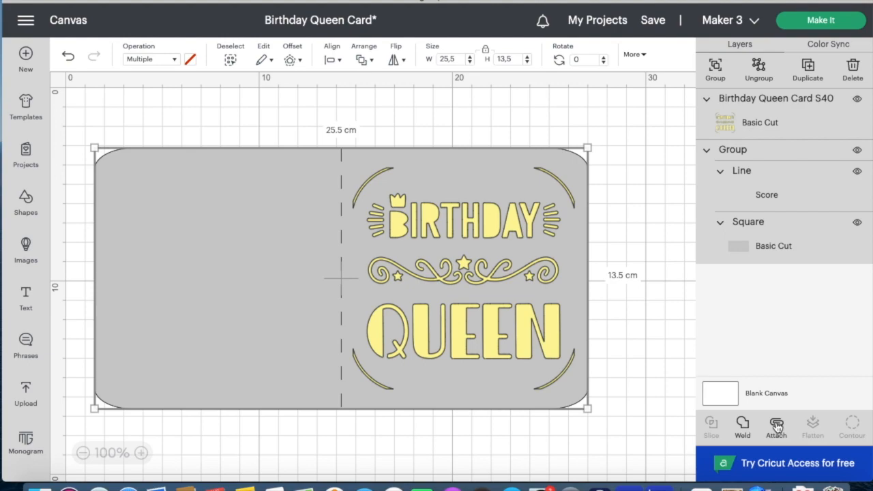
- Attach the Birthday Queen design to the card base and send the project to Make It
click(776, 426)
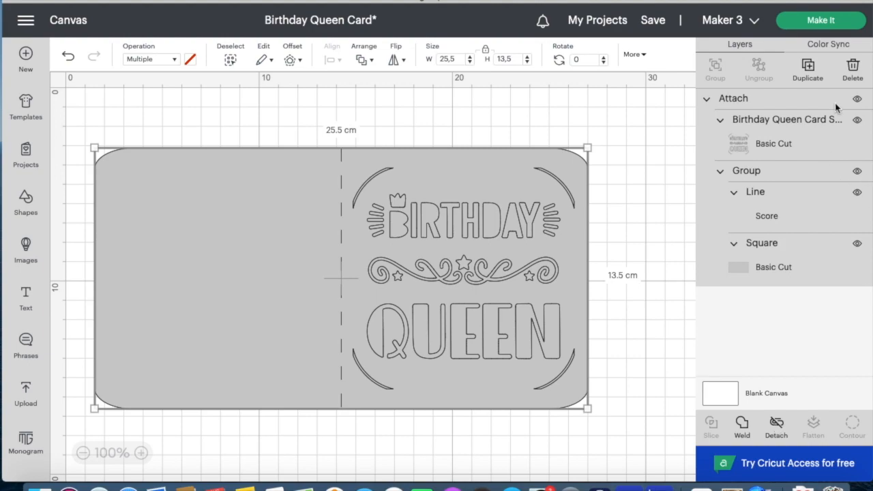
click(798, 21)
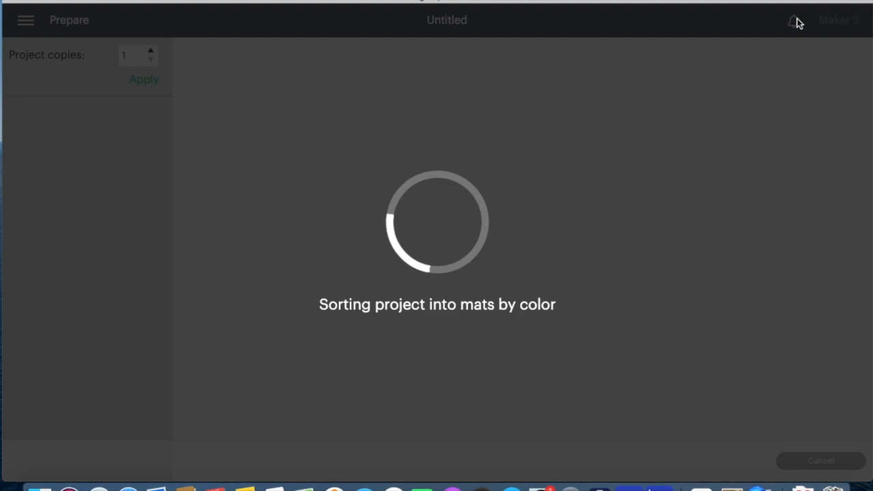
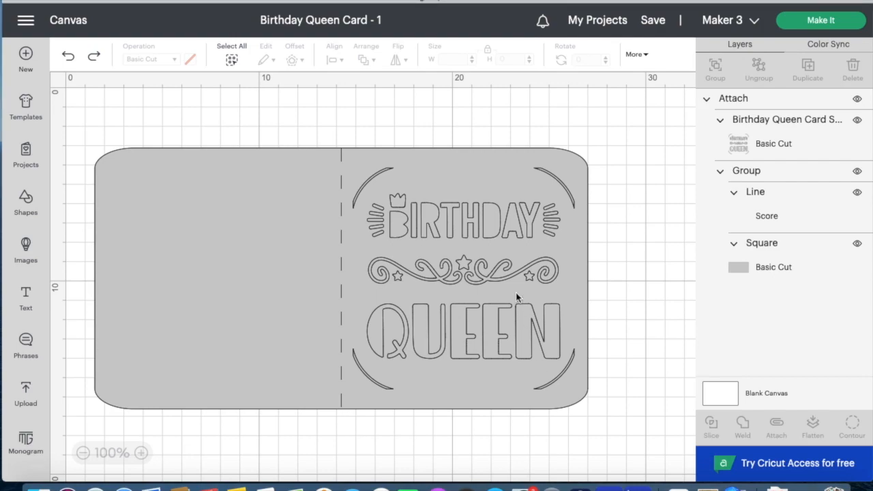
- Select the whole attached Birthday Queen card design on the canvas
click(485, 291)
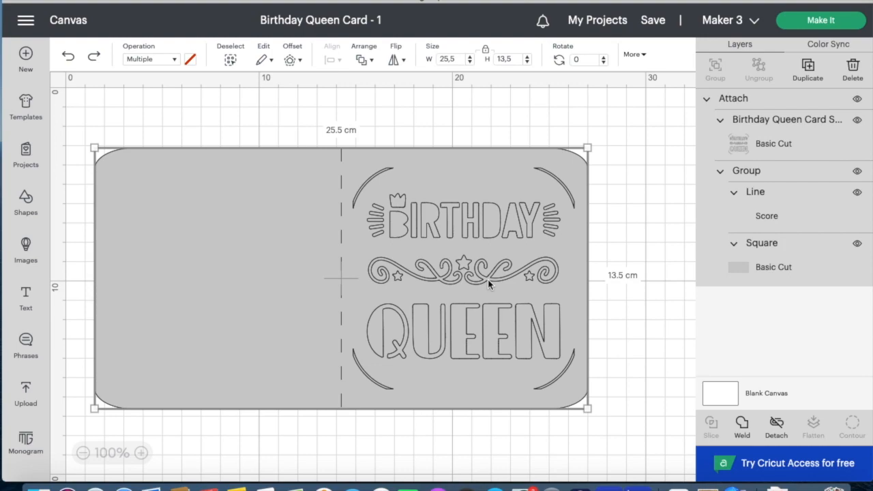
- Detach the BIRTHDAY QUEEN image from the card and delete it
click(777, 425)
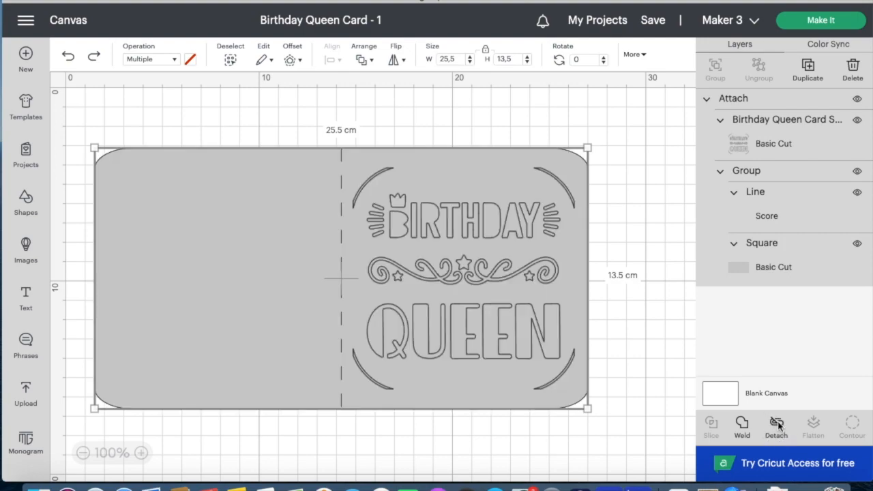
click(543, 255)
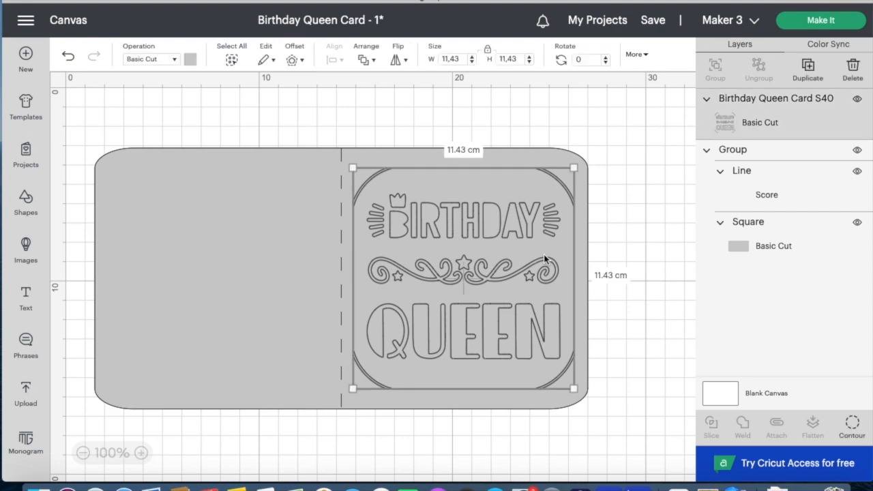
key(Delete)
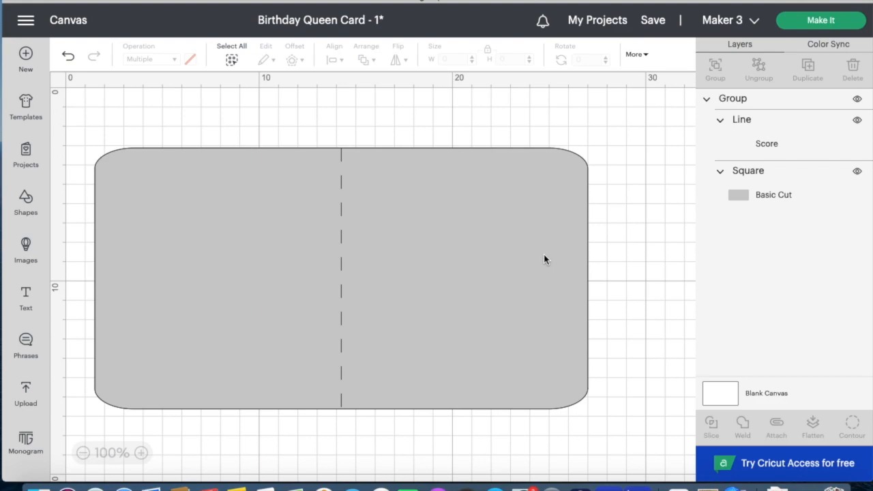
- Ungroup the card base and delete the dashed fold score line
click(520, 272)
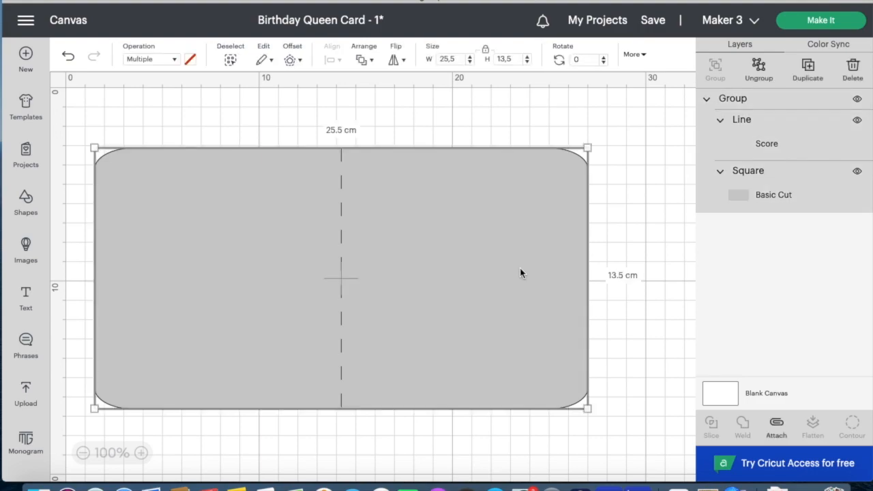
click(758, 68)
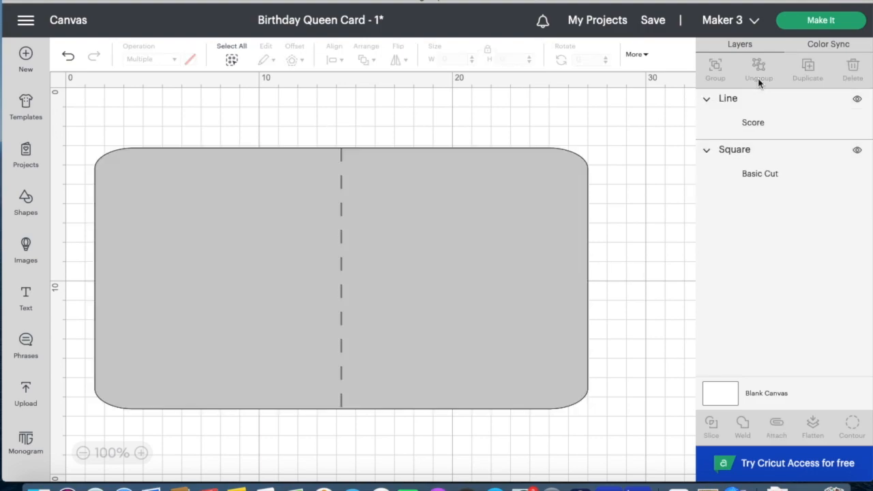
click(348, 287)
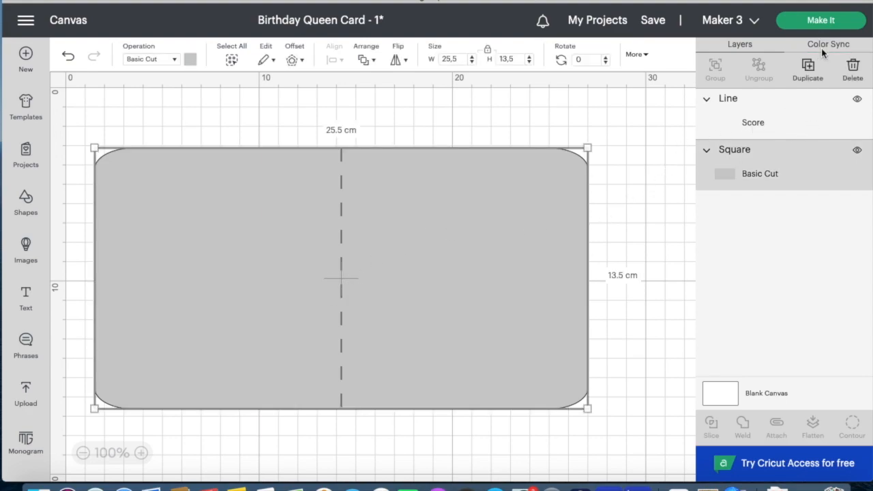
click(818, 128)
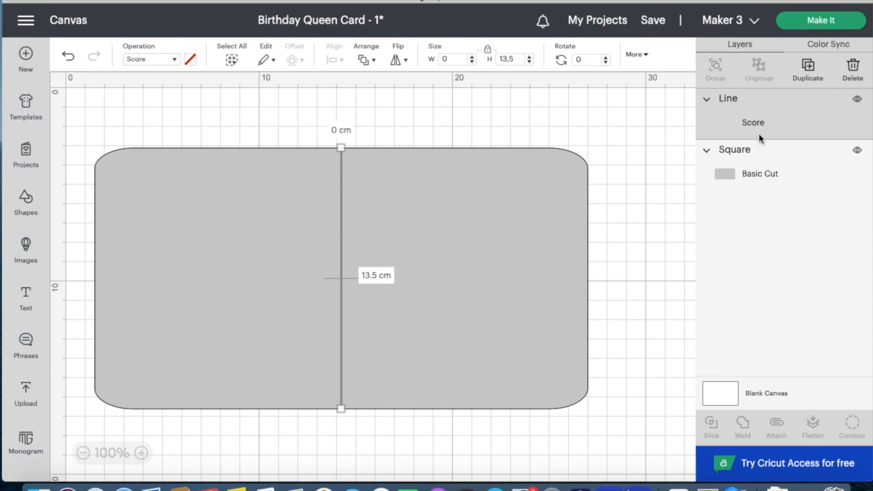
key(Delete)
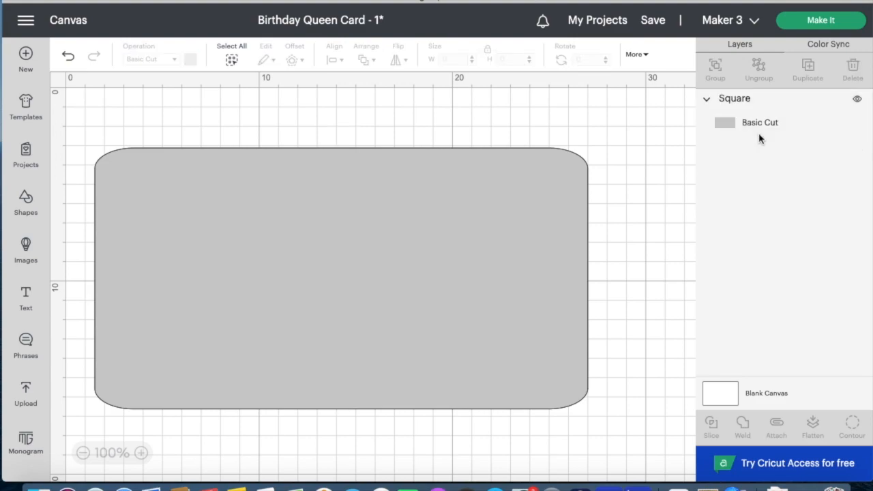
- Unlock the size ratio, resize the rounded rectangle to 12.25 × 13 cm, and move it toward centre
click(552, 294)
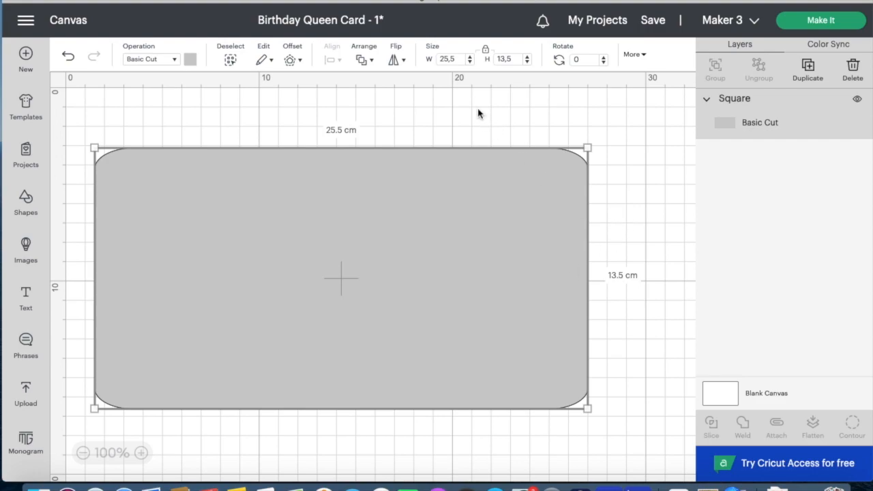
click(458, 58)
click(485, 55)
click(461, 60)
key(BackSpace)
key(BackSpace)
key(BackSpace)
key(BackSpace)
text(12.25)
click(514, 59)
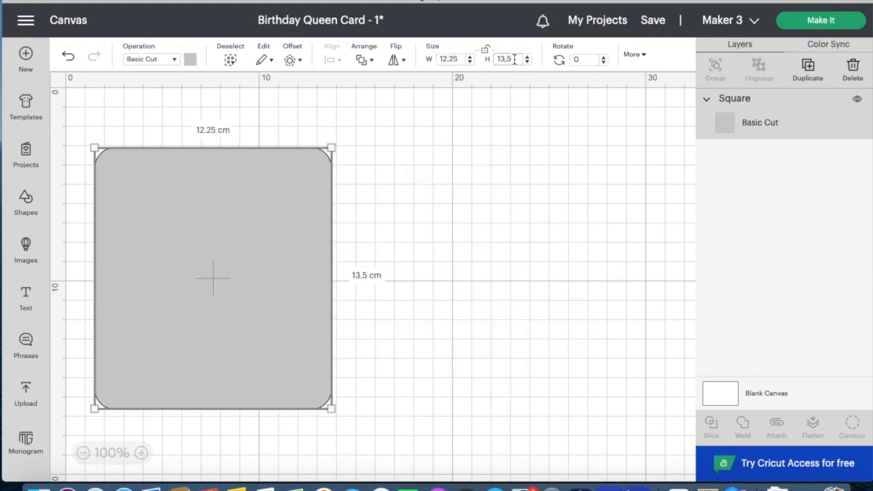
key(BackSpace)
drag(304, 256, 439, 241)
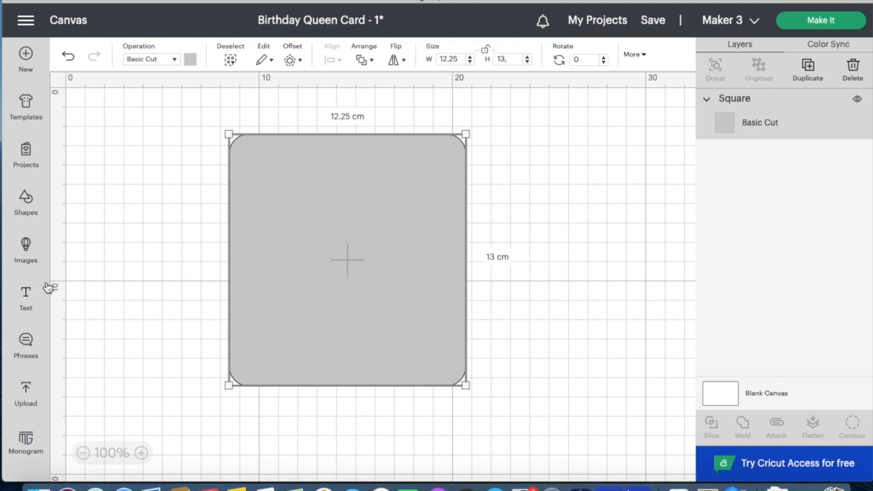
- Filter the Phrases library to Draw Only and search for 'birthday'
click(26, 344)
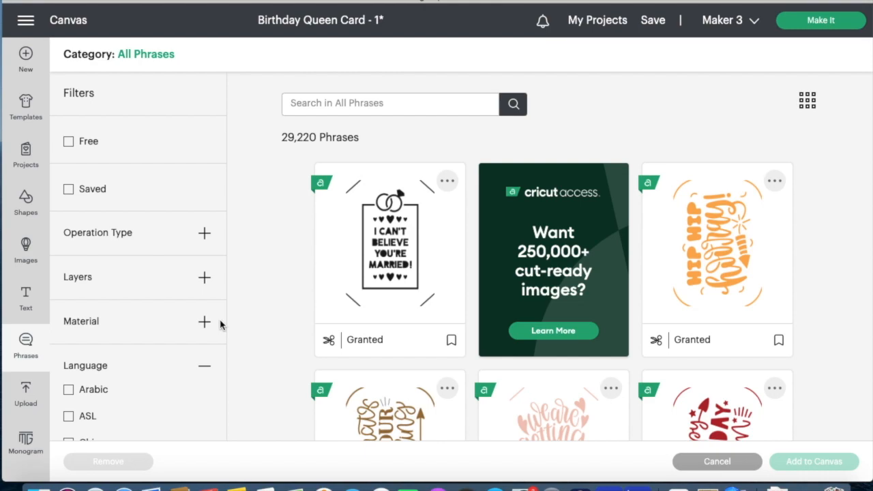
click(204, 232)
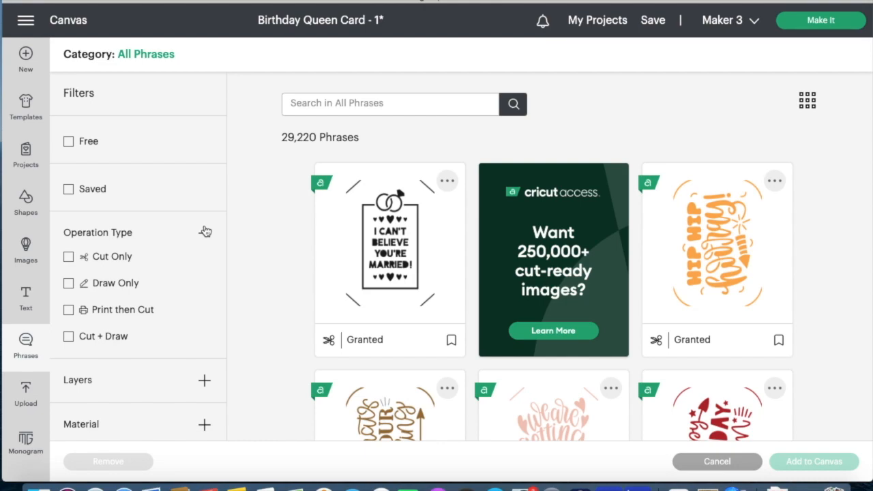
click(124, 285)
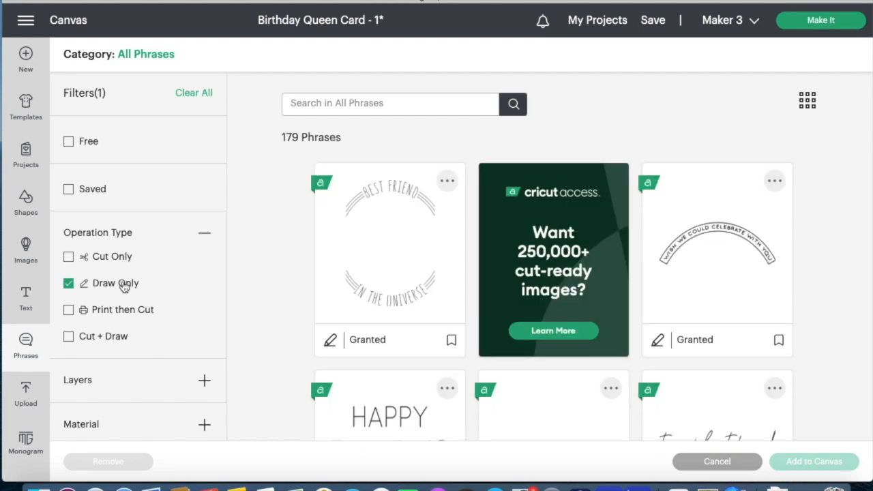
click(372, 109)
text(b)
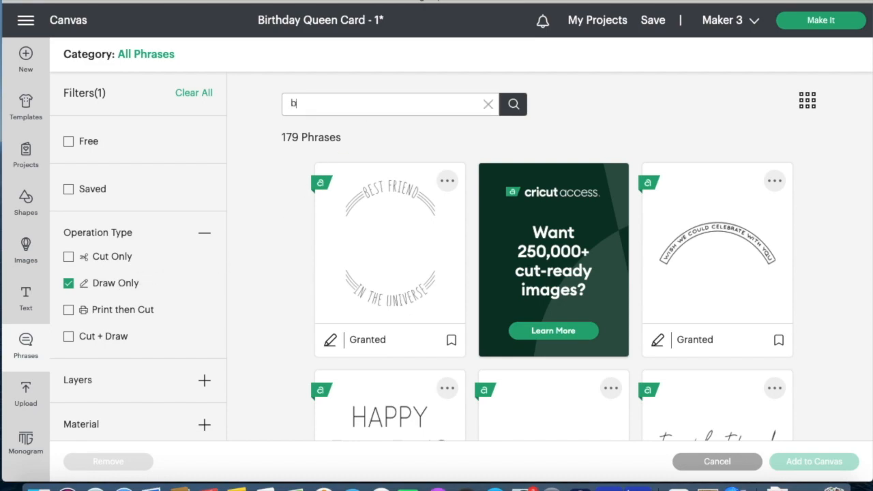
text(irthday)
key(Return)
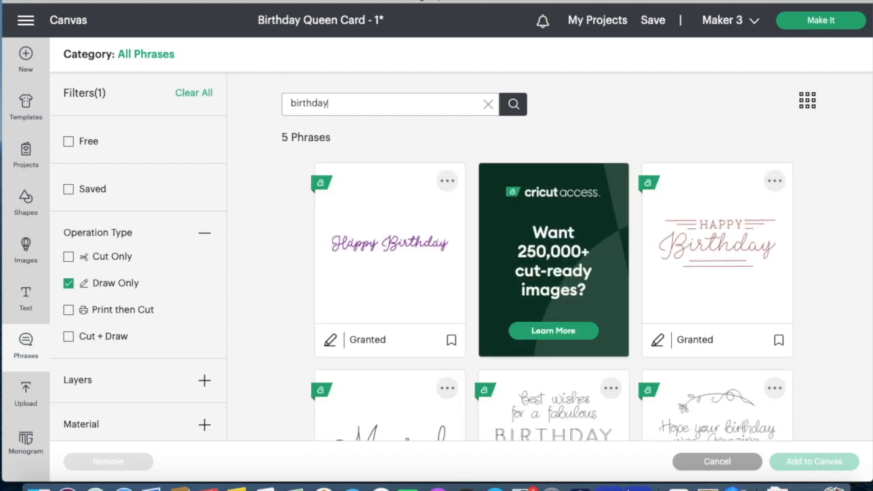
scroll(444, 212, down, 3)
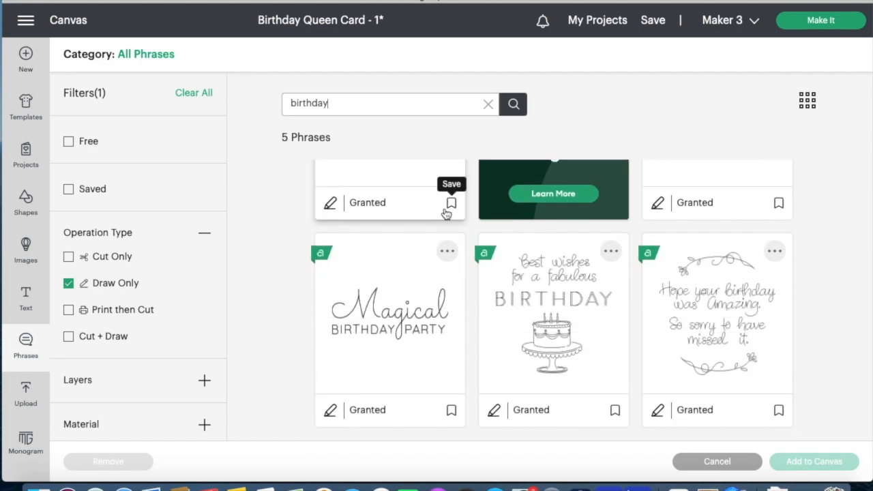
- Select the Best Wishes for a Fabulous Birthday cake phrase, dropping the Magical Birthday Party pick
click(546, 321)
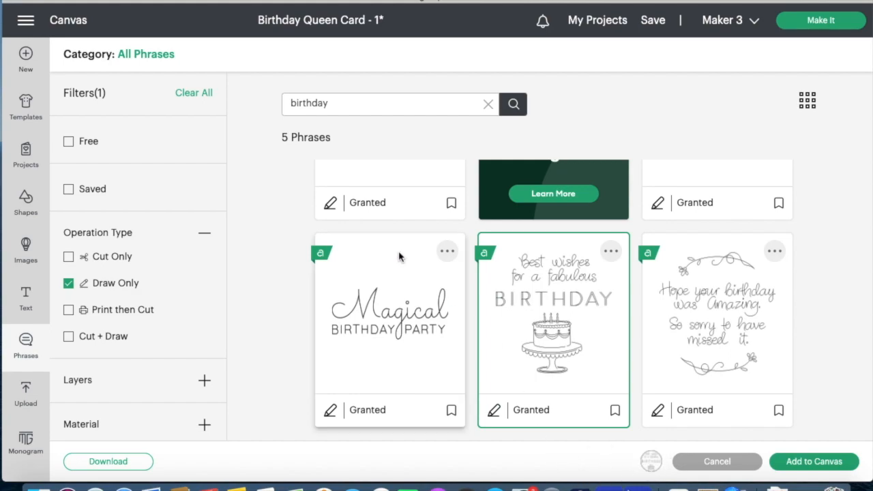
click(405, 296)
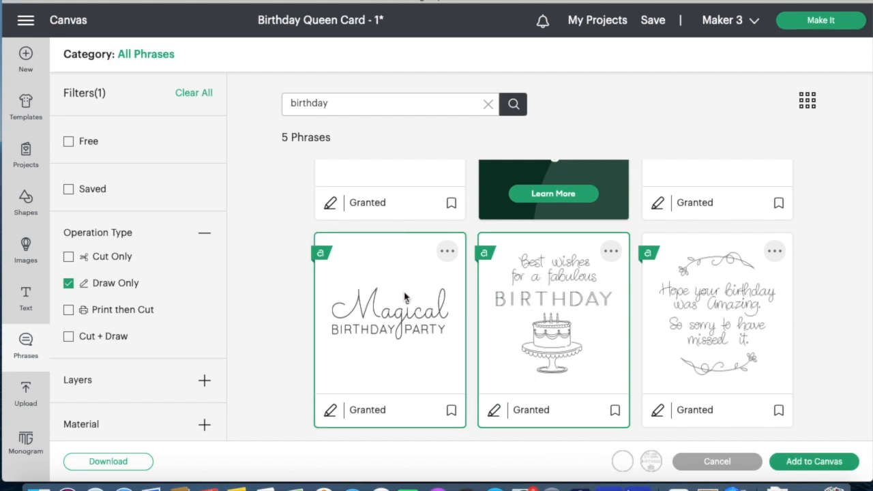
click(624, 466)
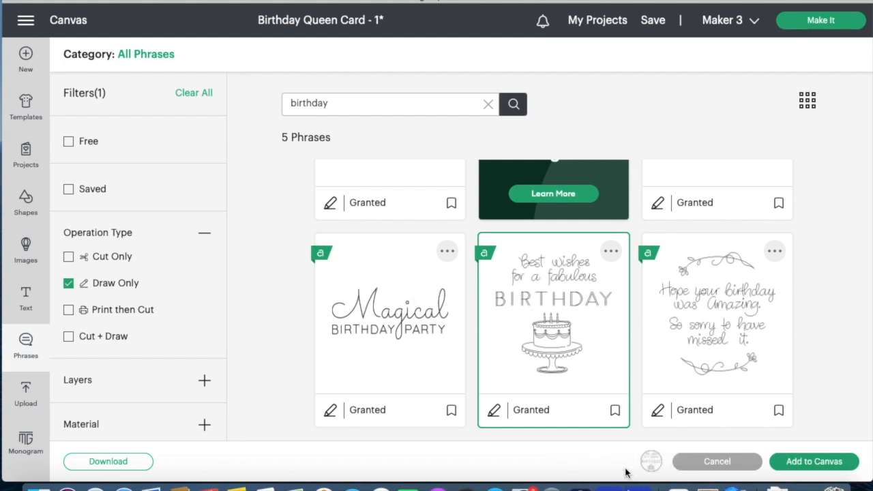
- Place the cake phrase on the gray square, scale it to about 10.15 × 9.573 cm, and select both
click(837, 464)
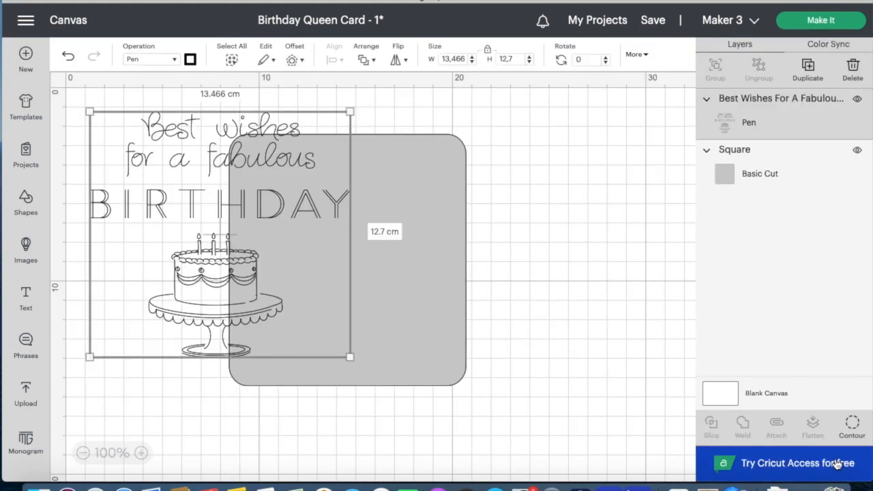
click(220, 277)
drag(220, 277, 351, 300)
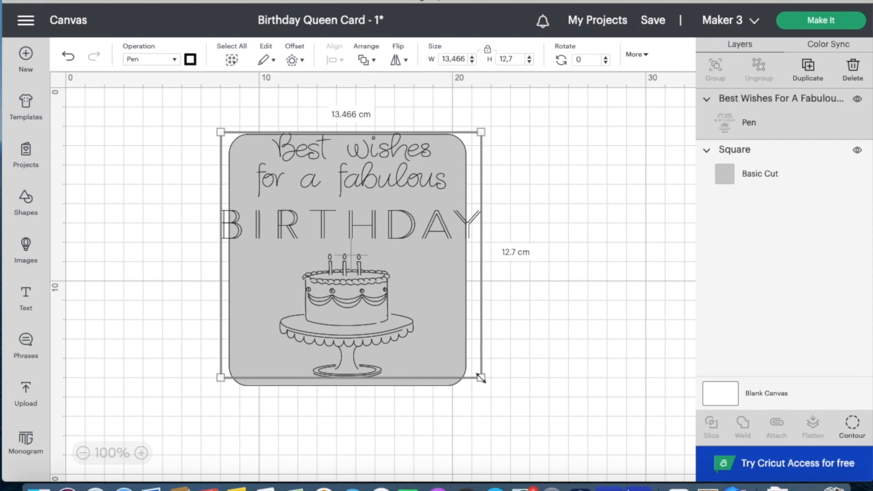
drag(482, 379, 418, 307)
drag(332, 254, 361, 279)
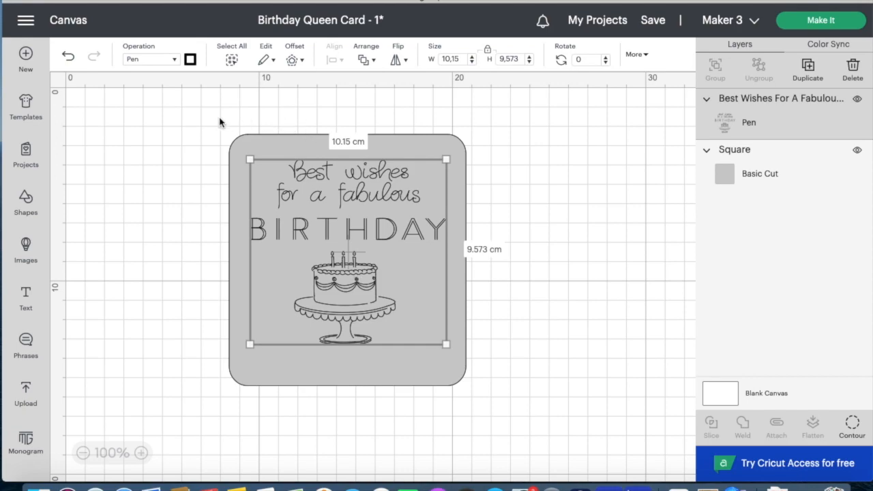
key(ctrl+a)
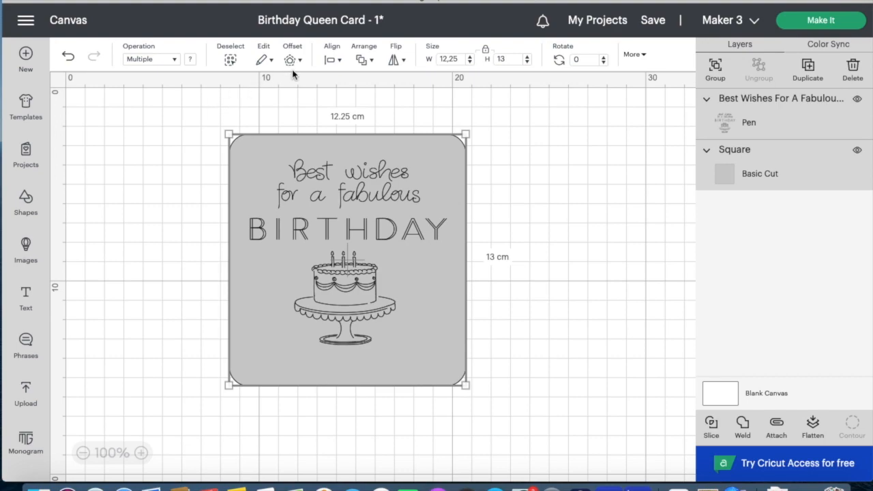
- Center-align the phrase on the square, then check the square and phrase individually
click(339, 60)
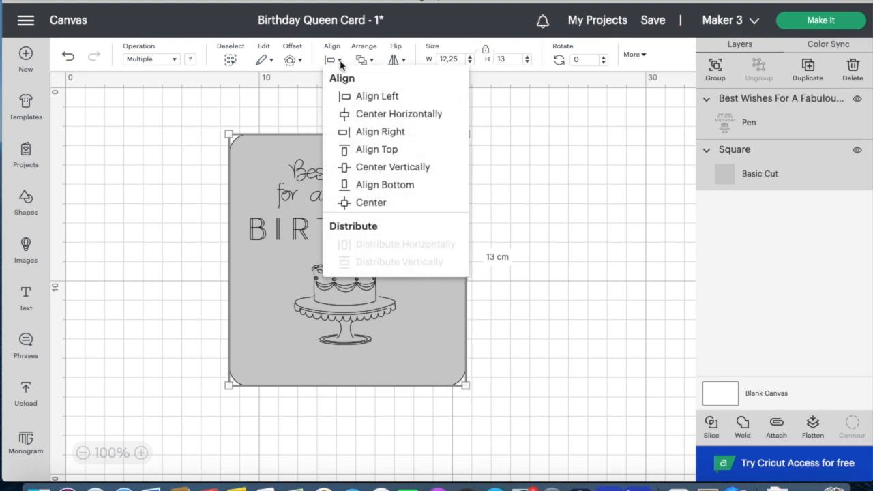
click(359, 202)
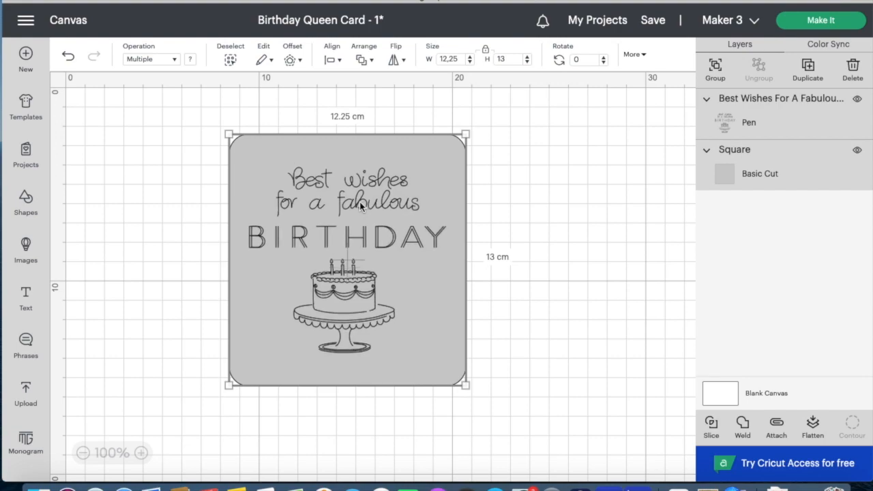
click(563, 245)
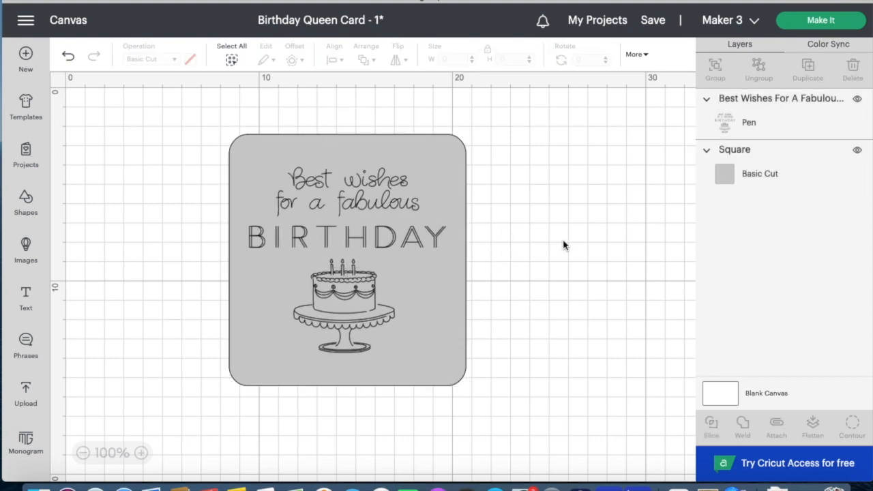
click(461, 339)
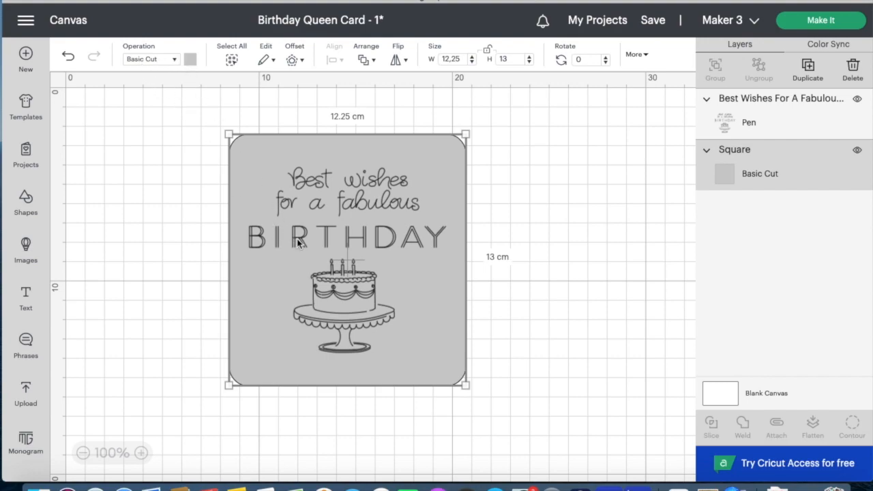
click(378, 243)
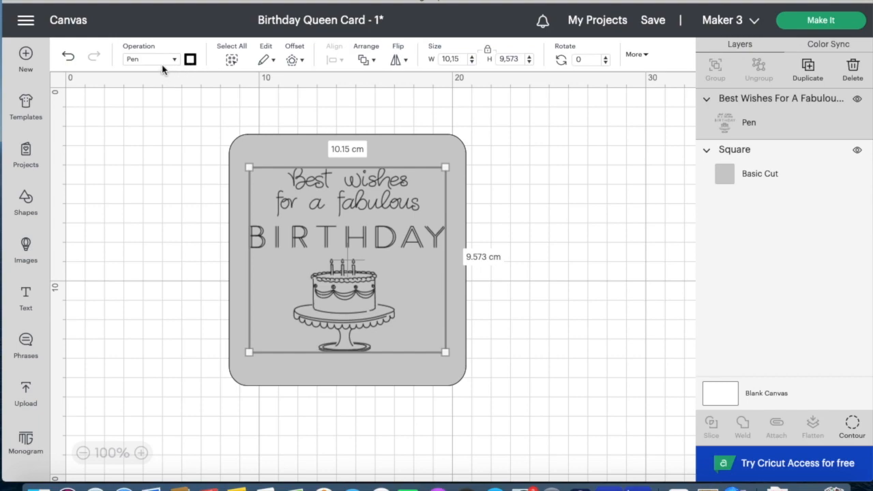
- Bring up the phrase's pen-type list to choose a thicker pen
click(190, 60)
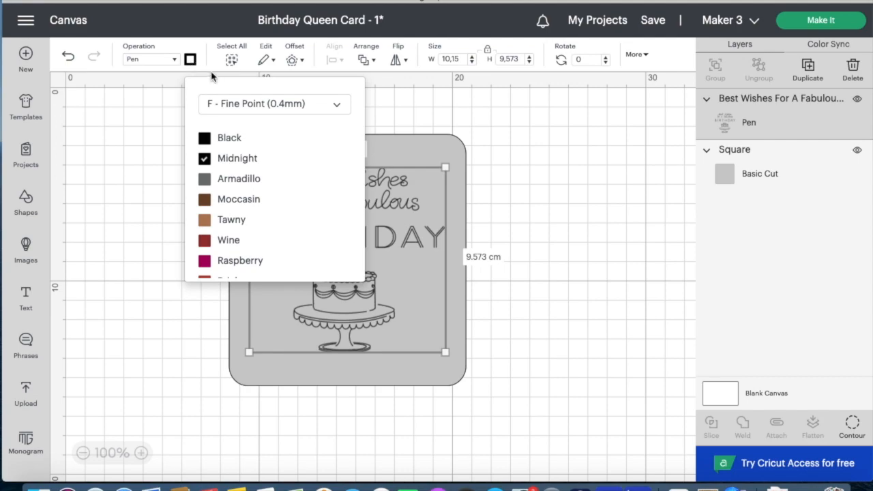
click(337, 107)
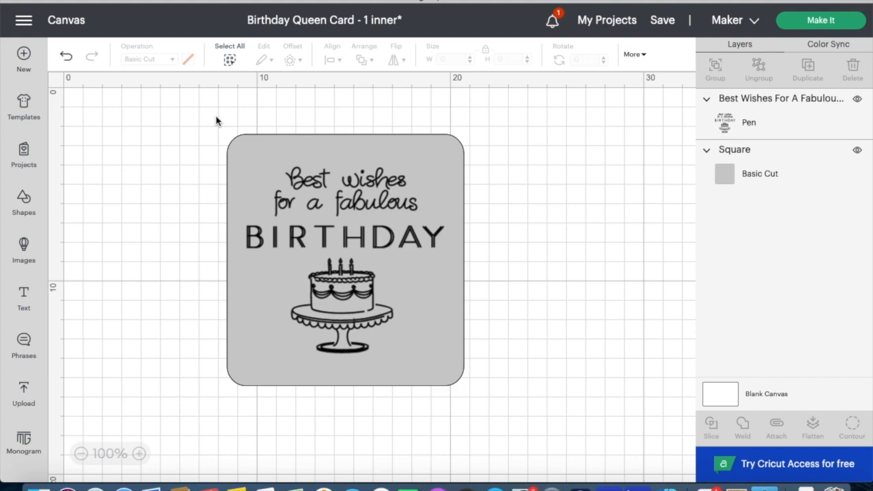
- Set the phrase's pen to GG - Glitter Gel (0.8mm) in Blue
click(277, 141)
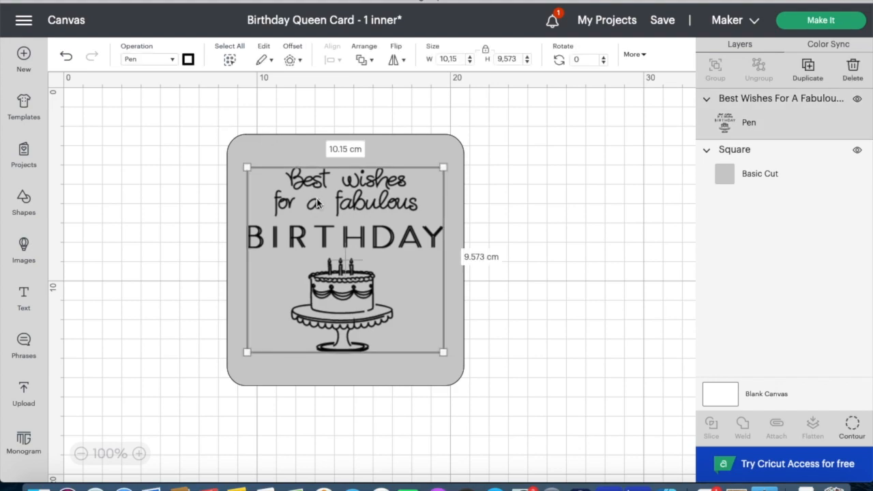
click(270, 136)
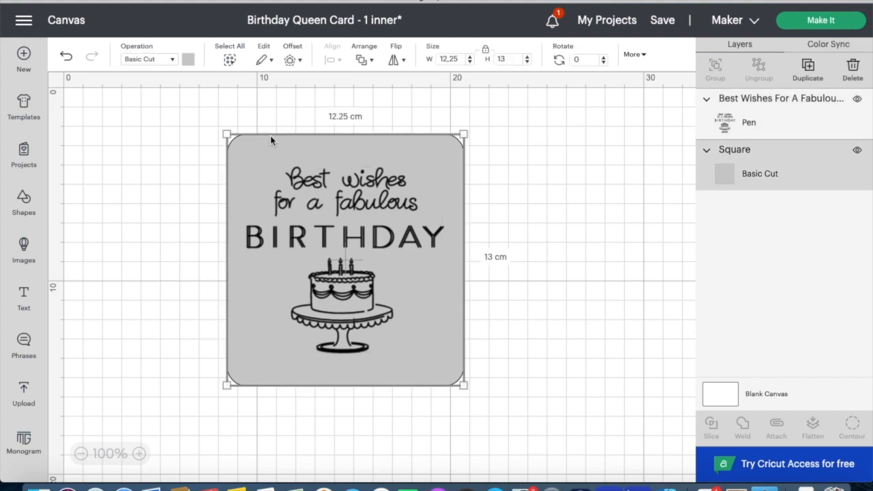
click(298, 202)
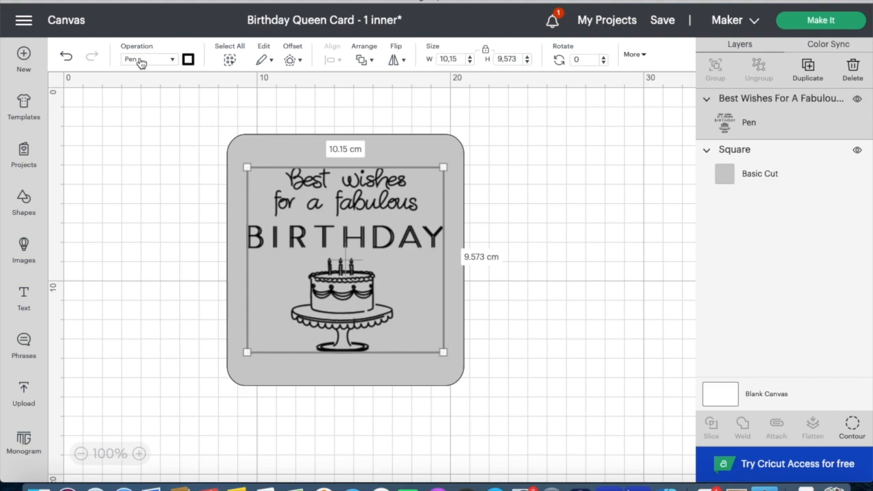
click(187, 60)
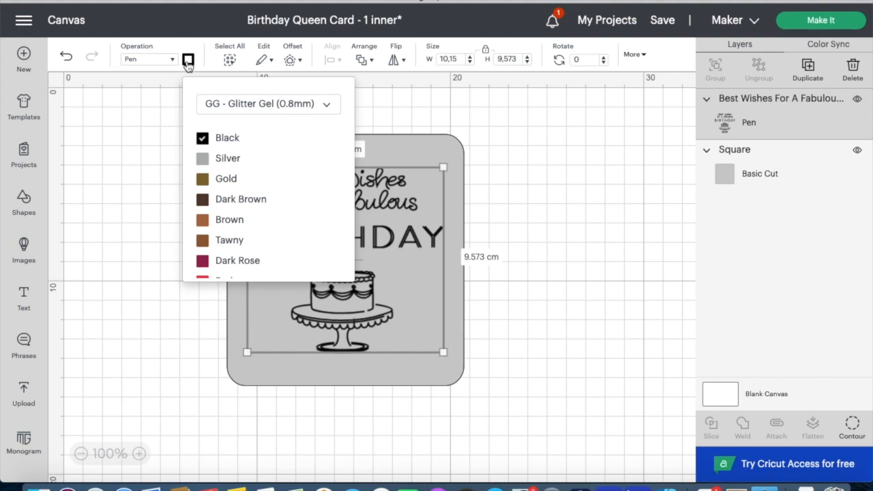
click(327, 105)
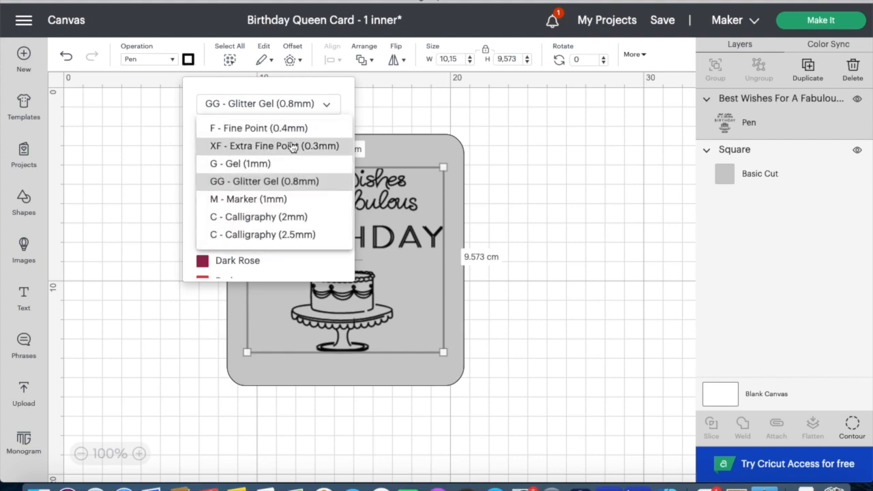
click(284, 180)
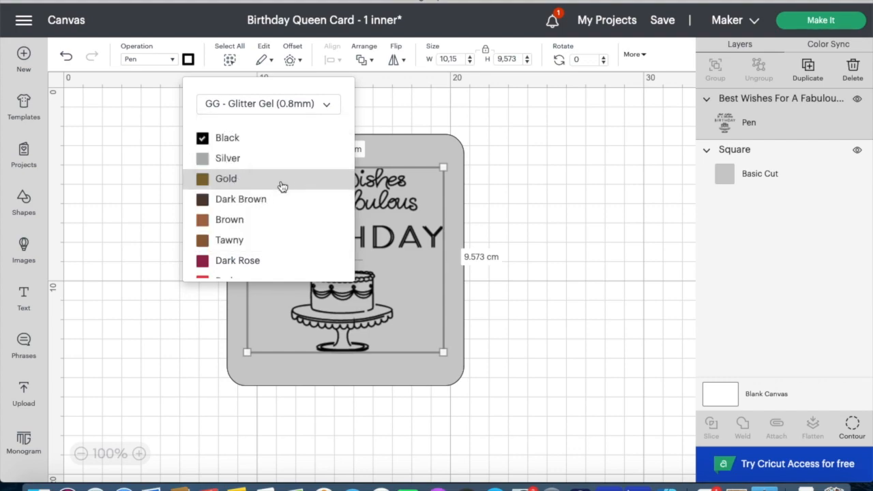
scroll(265, 206, down, 3)
scroll(266, 208, down, 3)
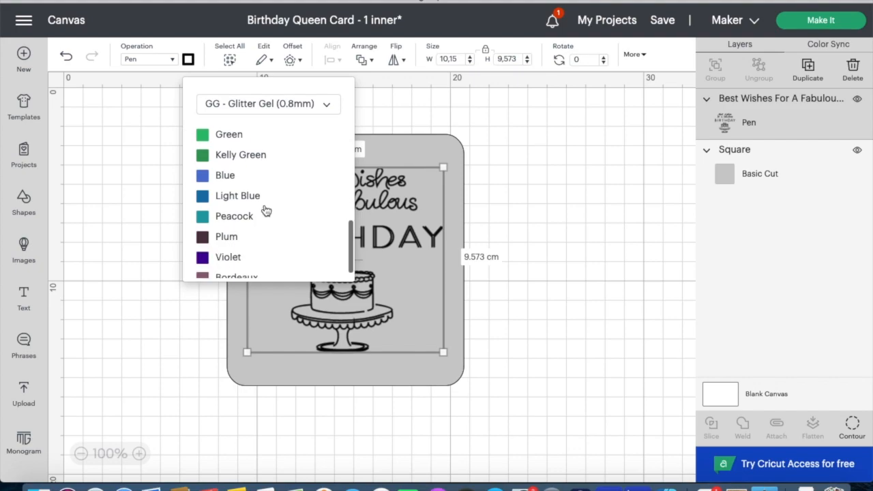
click(214, 176)
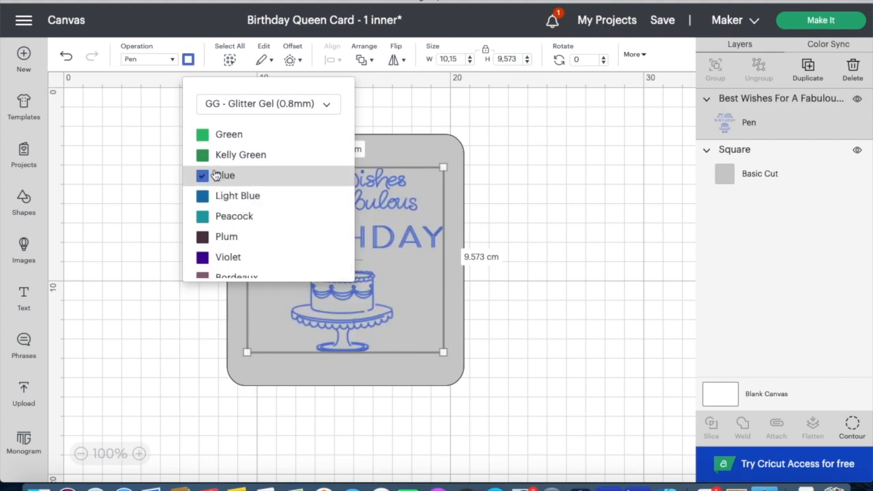
click(552, 215)
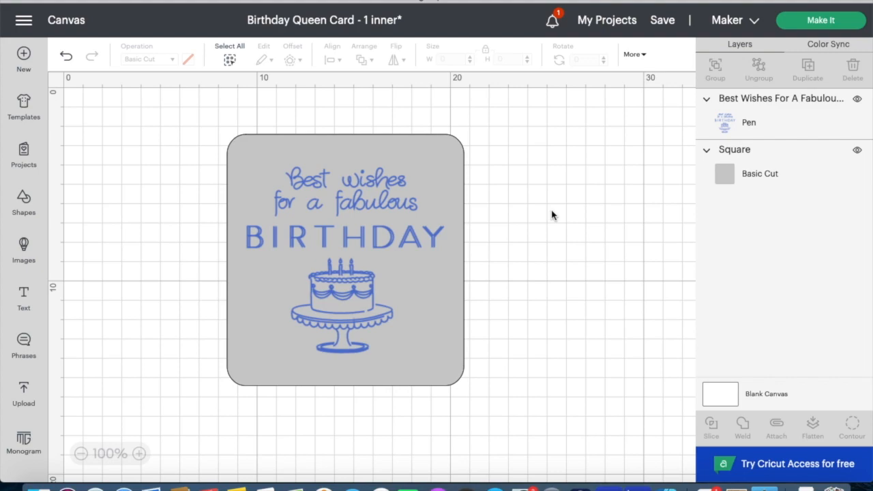
- Attach the blue phrase to the gray square and send the design to Make It
click(431, 257)
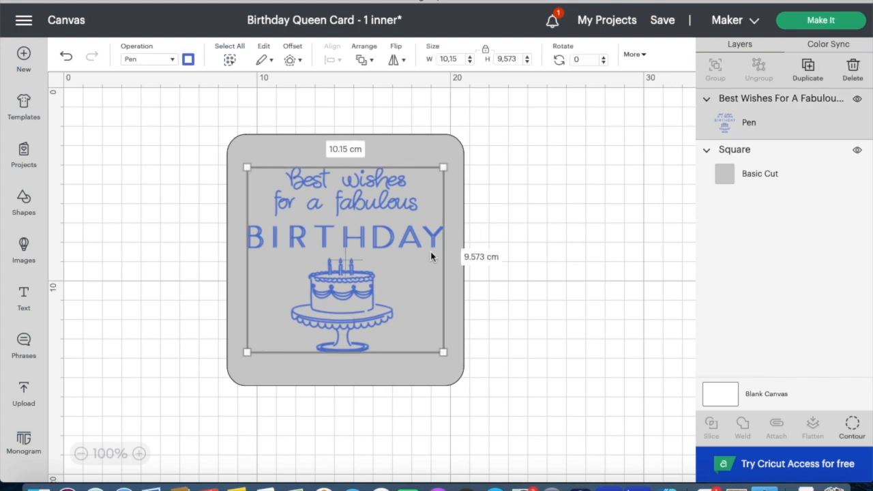
click(460, 268)
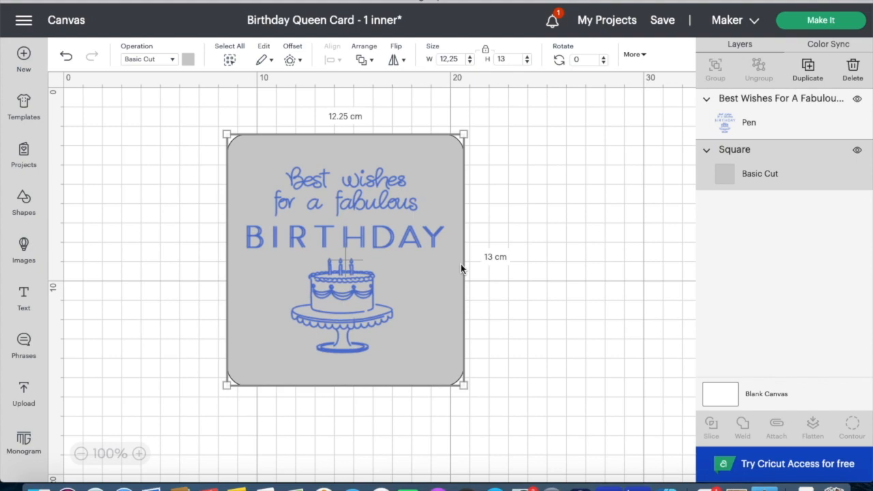
click(231, 60)
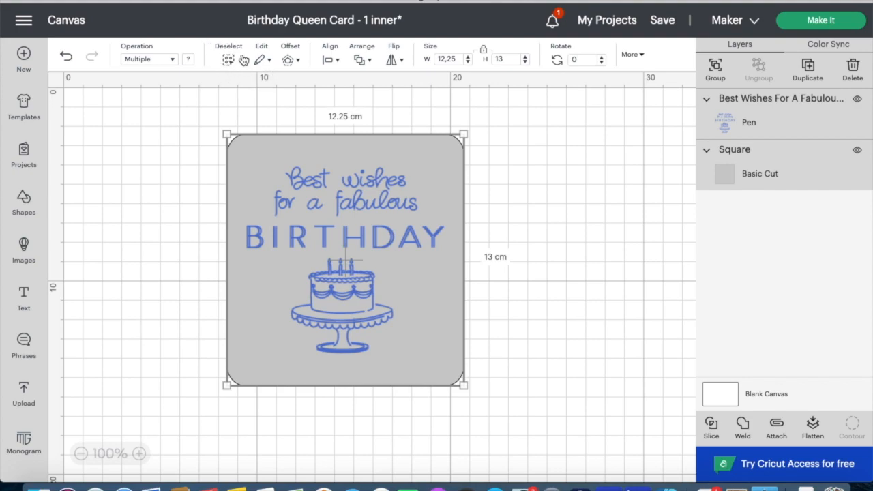
click(777, 427)
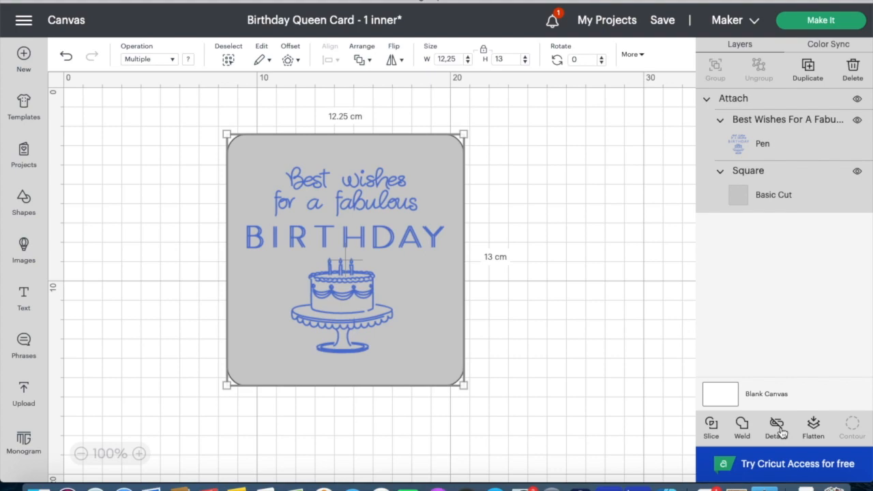
click(820, 20)
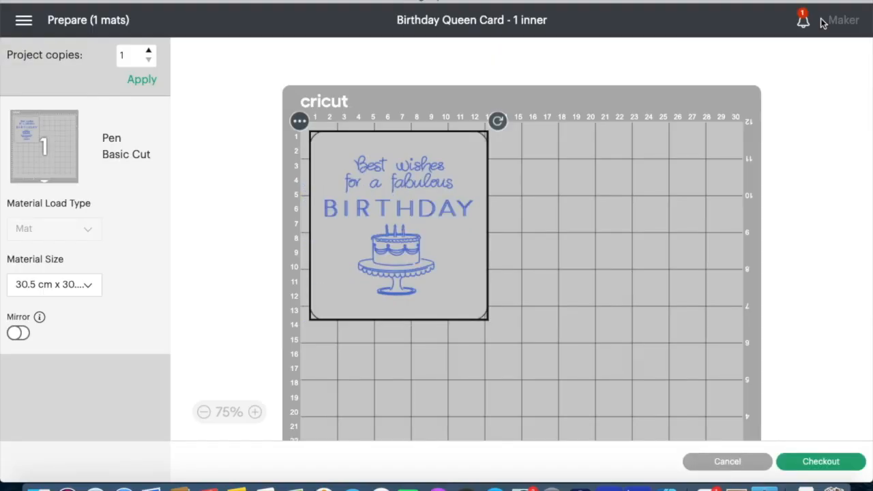